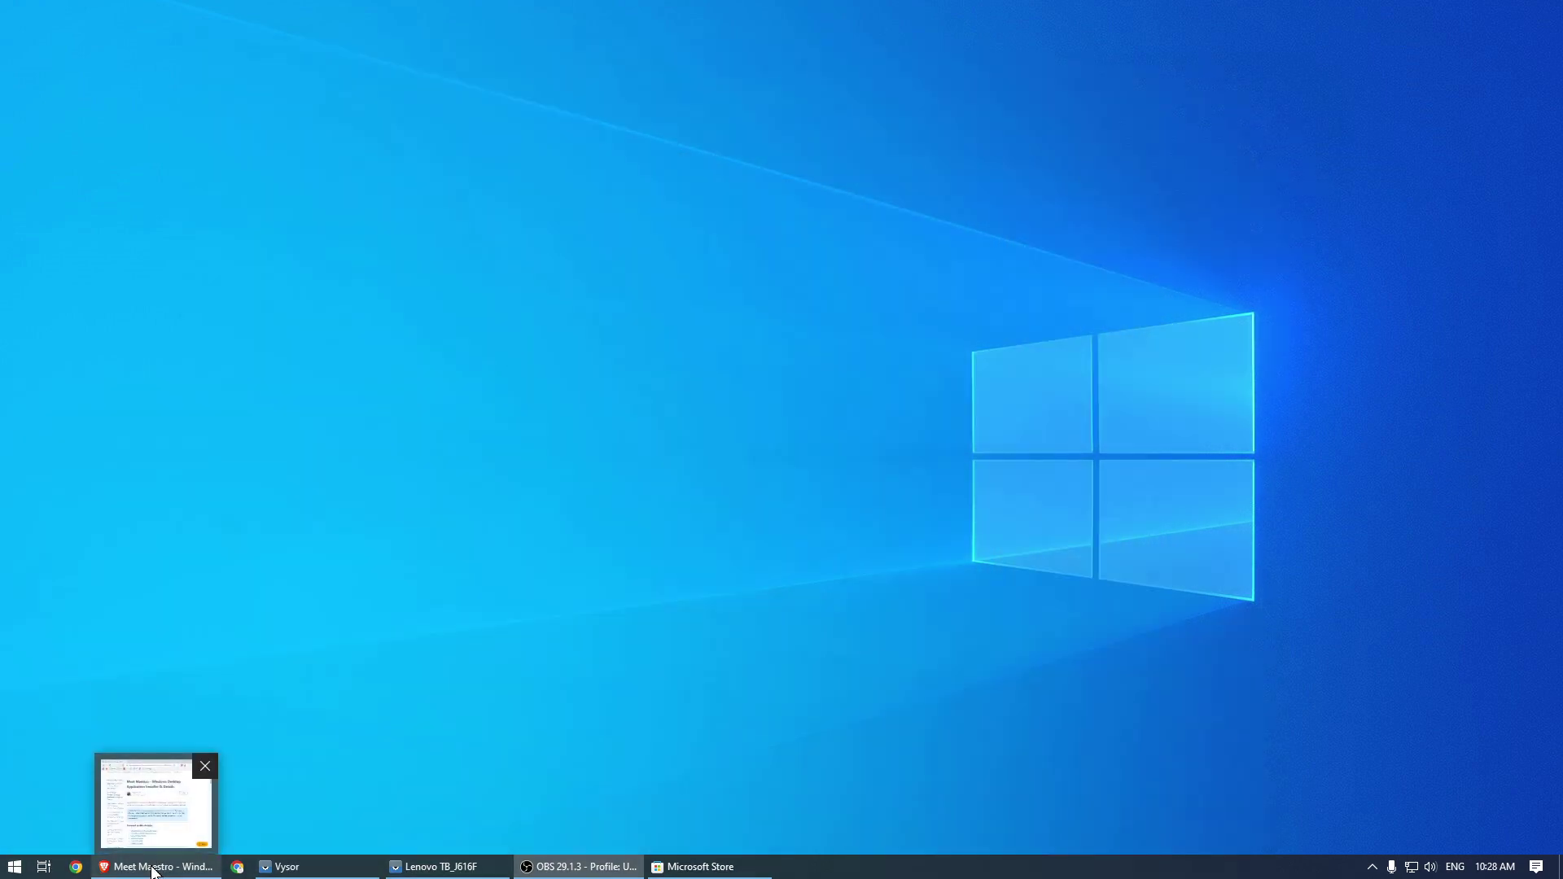
Step: Restore the browser showing the Meet Maestro Windows Desktop Application Installer article
click(153, 868)
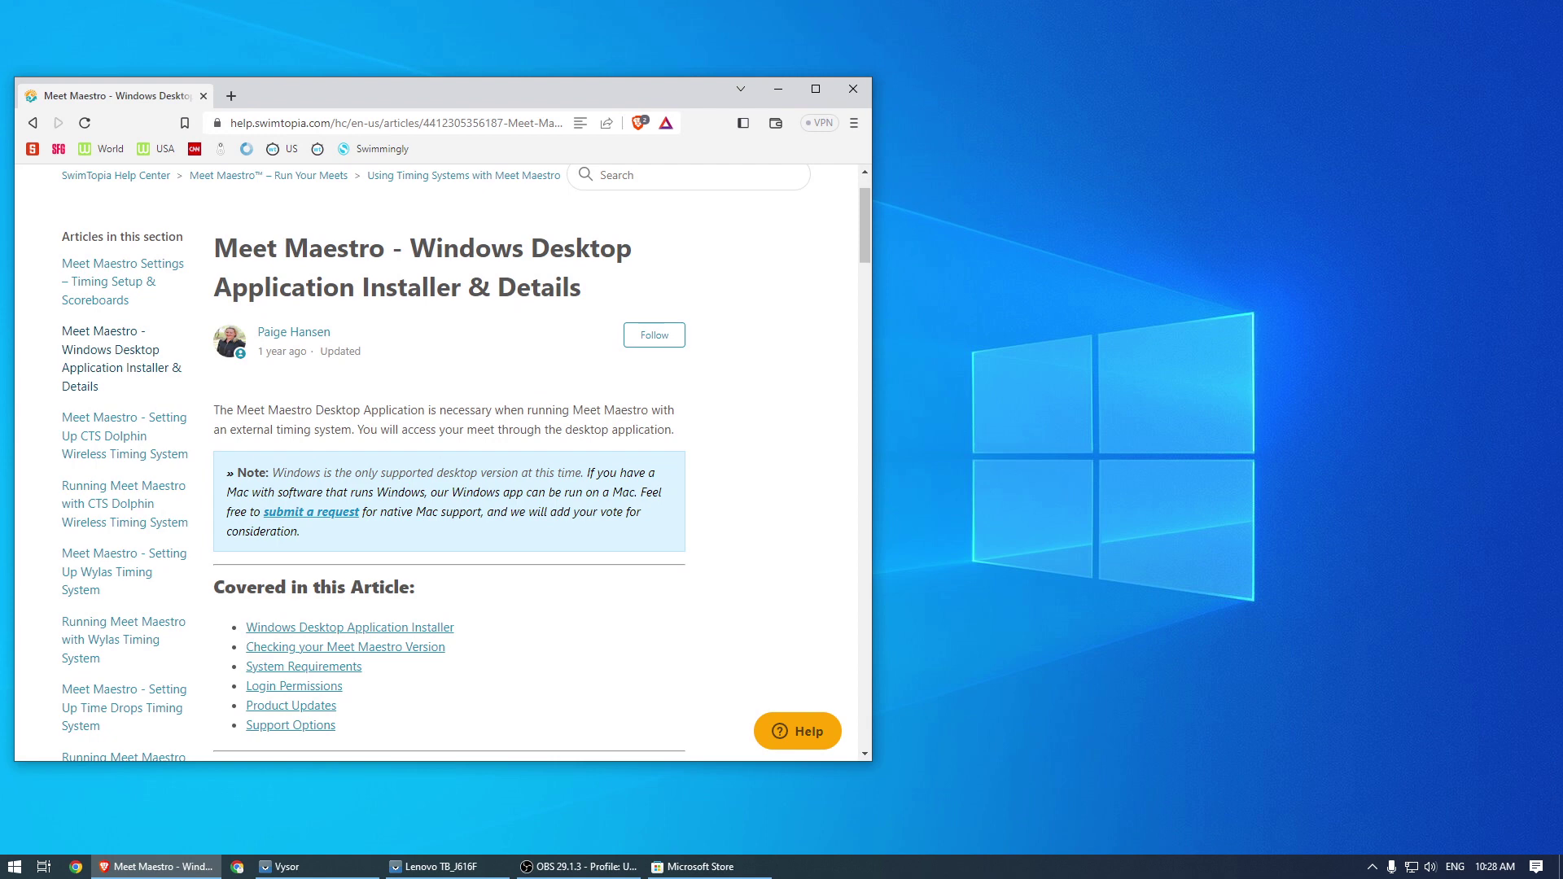
Step: Read down to the Windows Desktop Application Installer section, then close the browser
drag(214, 244, 593, 298)
scroll(521, 368, down, 3)
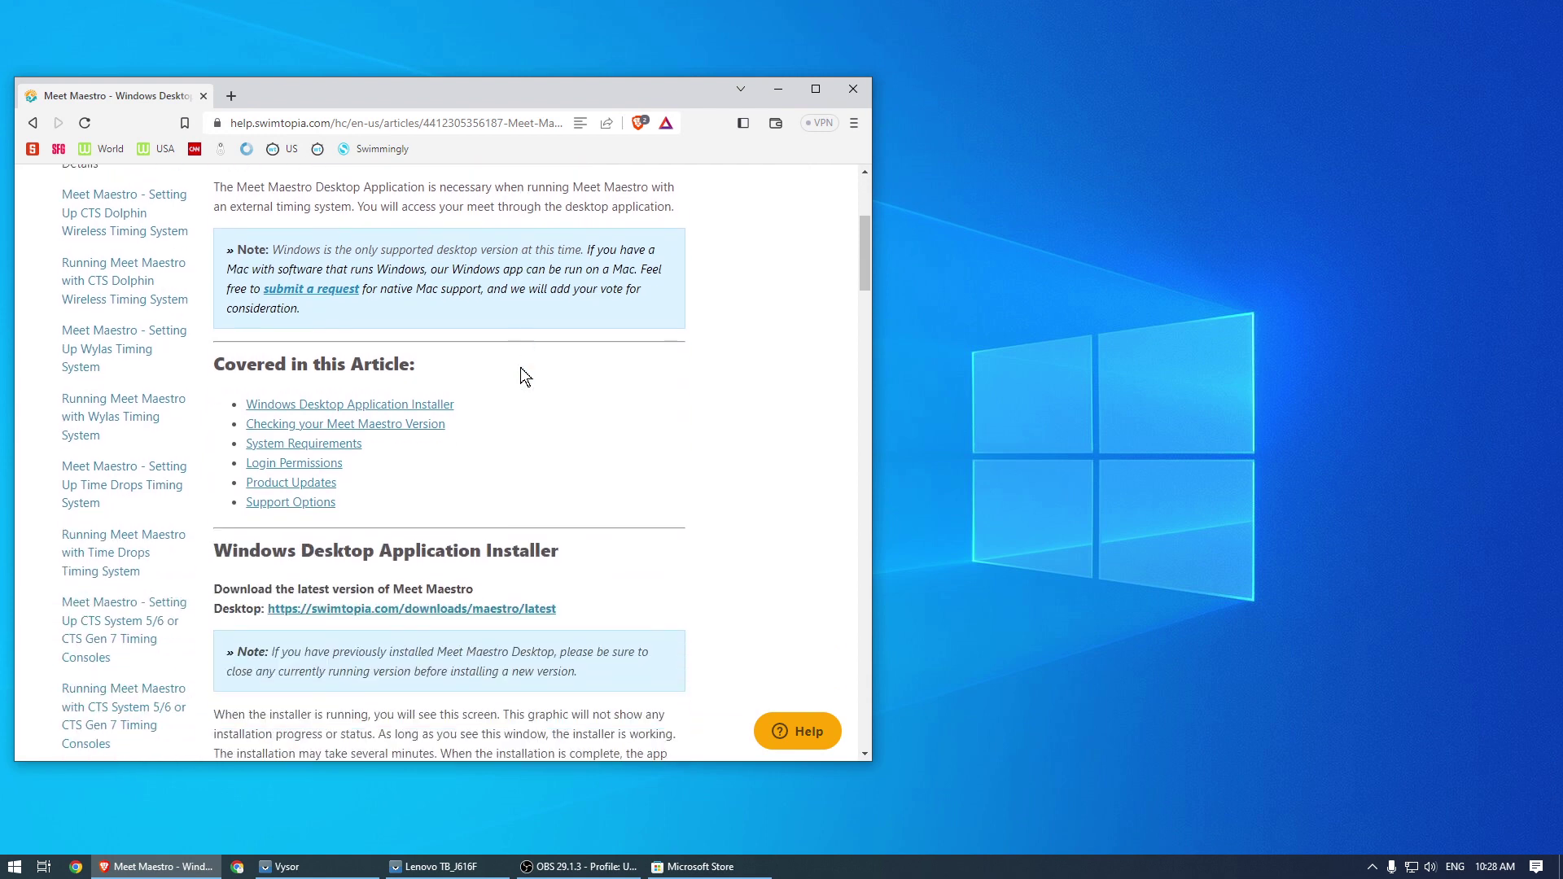
scroll(521, 368, down, 3)
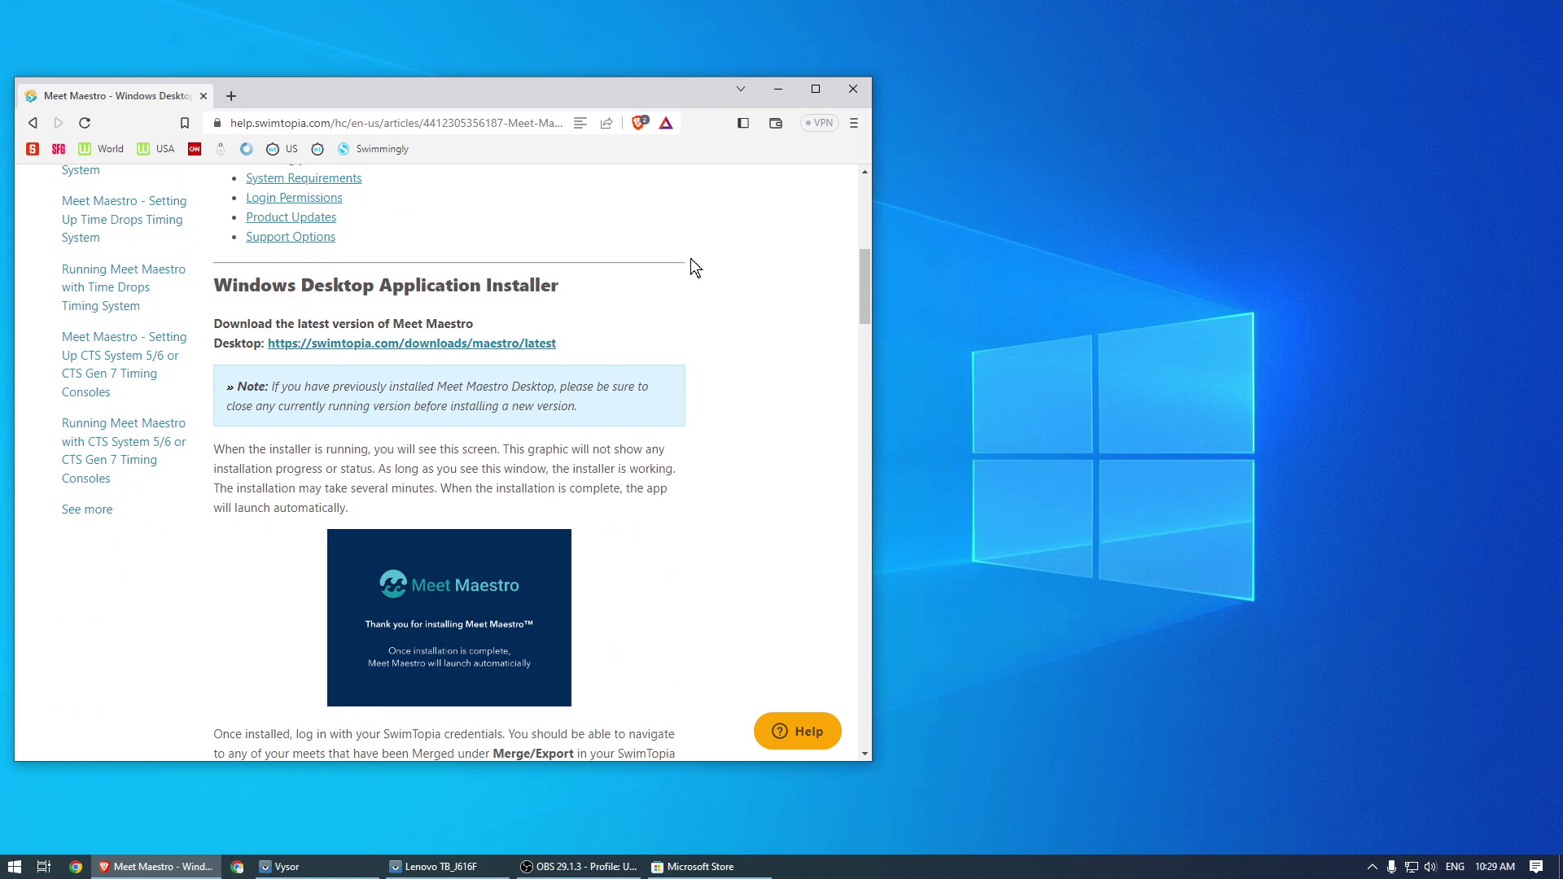
click(854, 88)
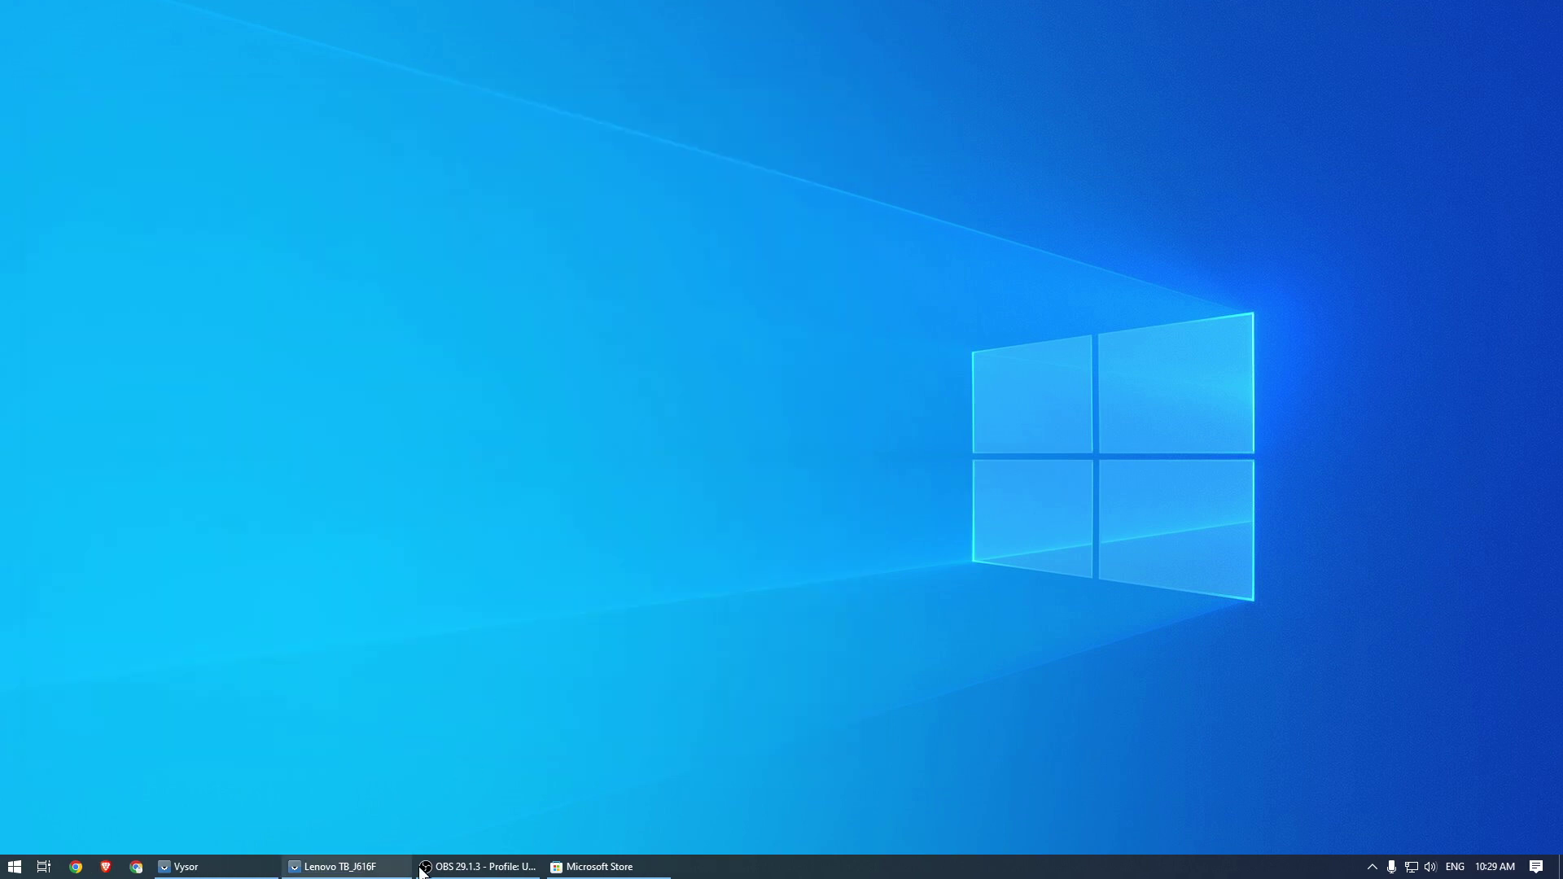
Step: Review the Time Drops MM-Link app page in Microsoft Store, then close the Store
click(592, 867)
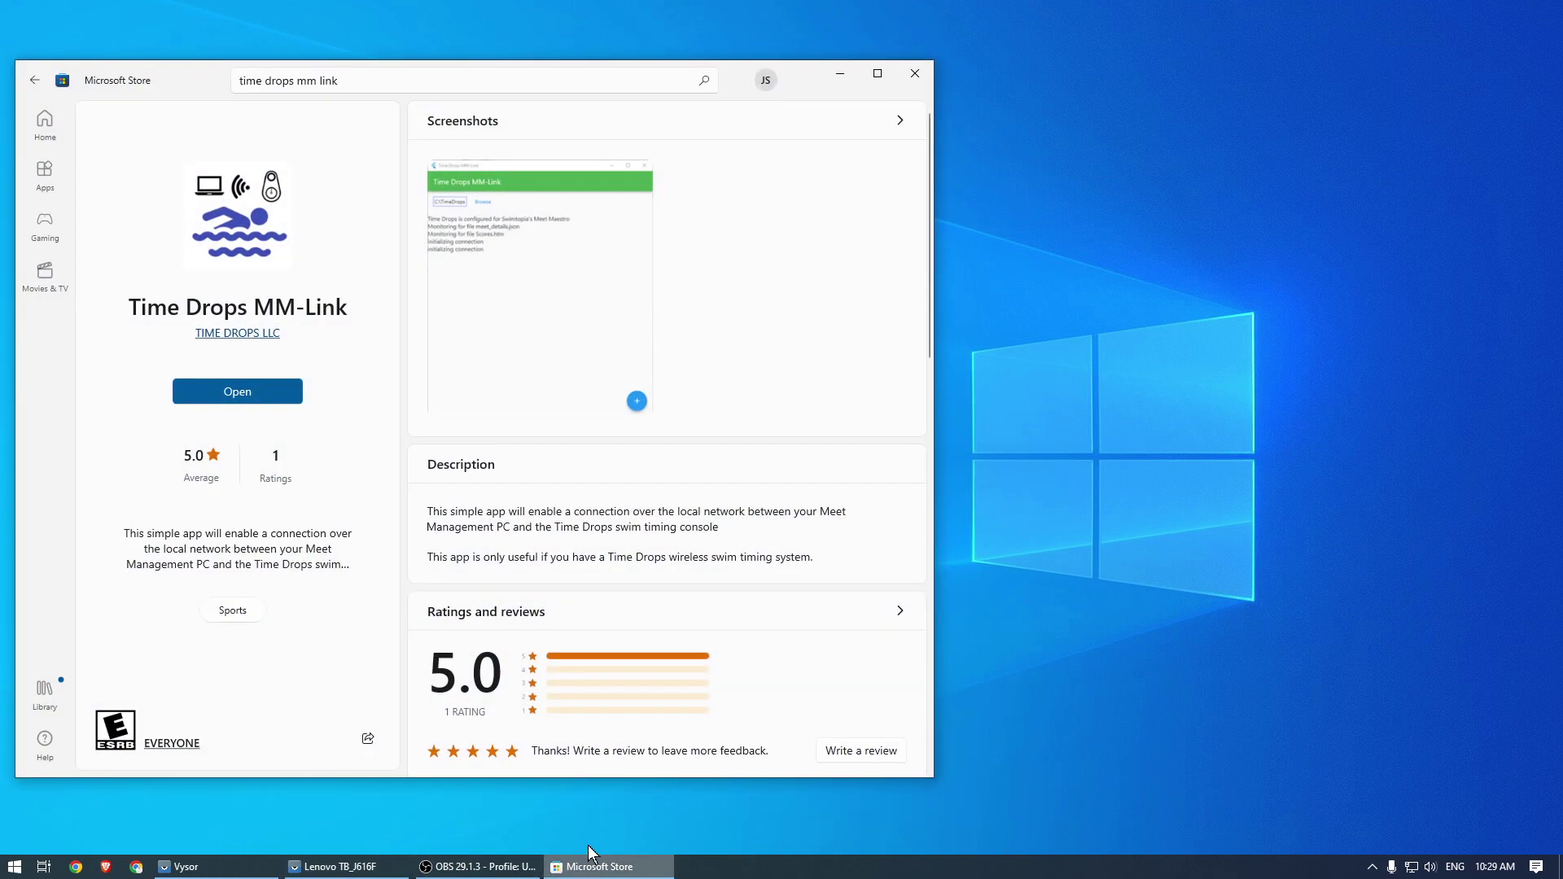
click(921, 72)
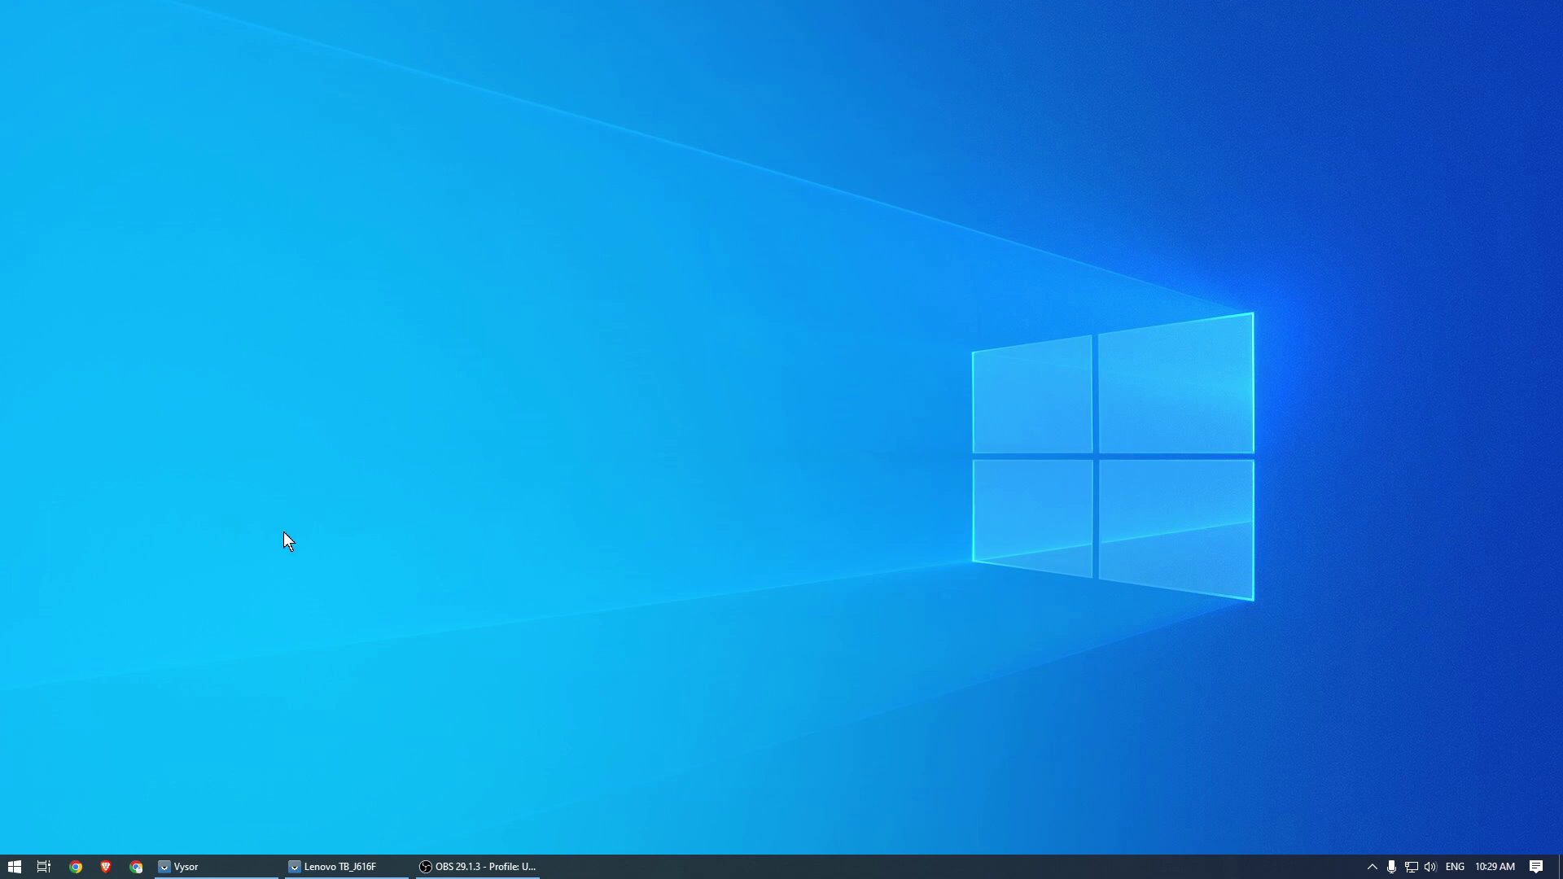
Step: Show the tablet's Time Drops 50 Yard Freestyle screen in Vysor, then bring up the Start menu
click(334, 867)
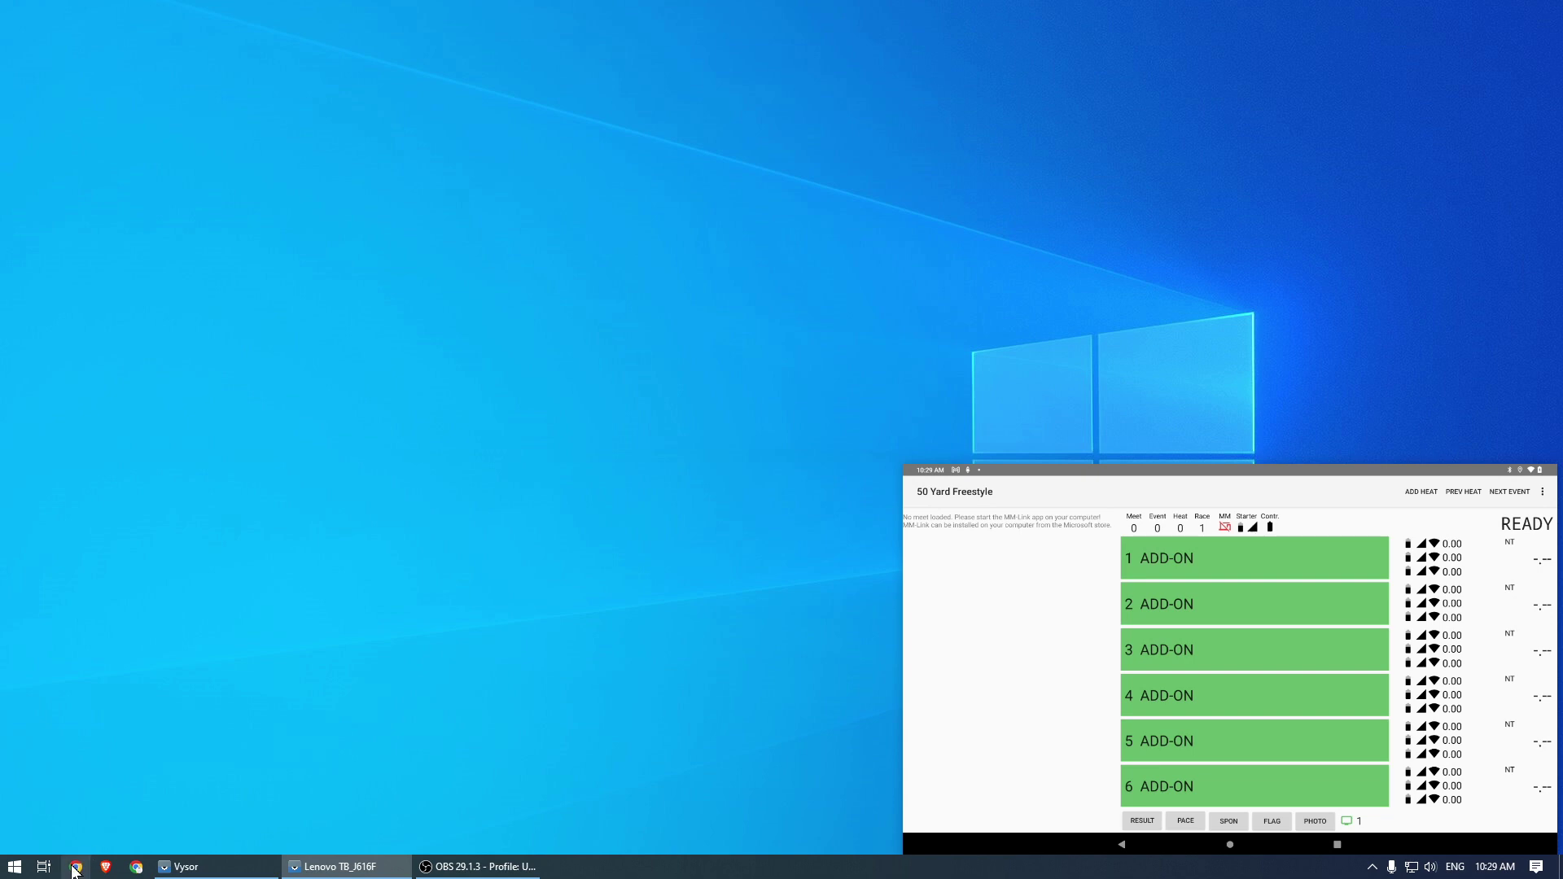
click(15, 866)
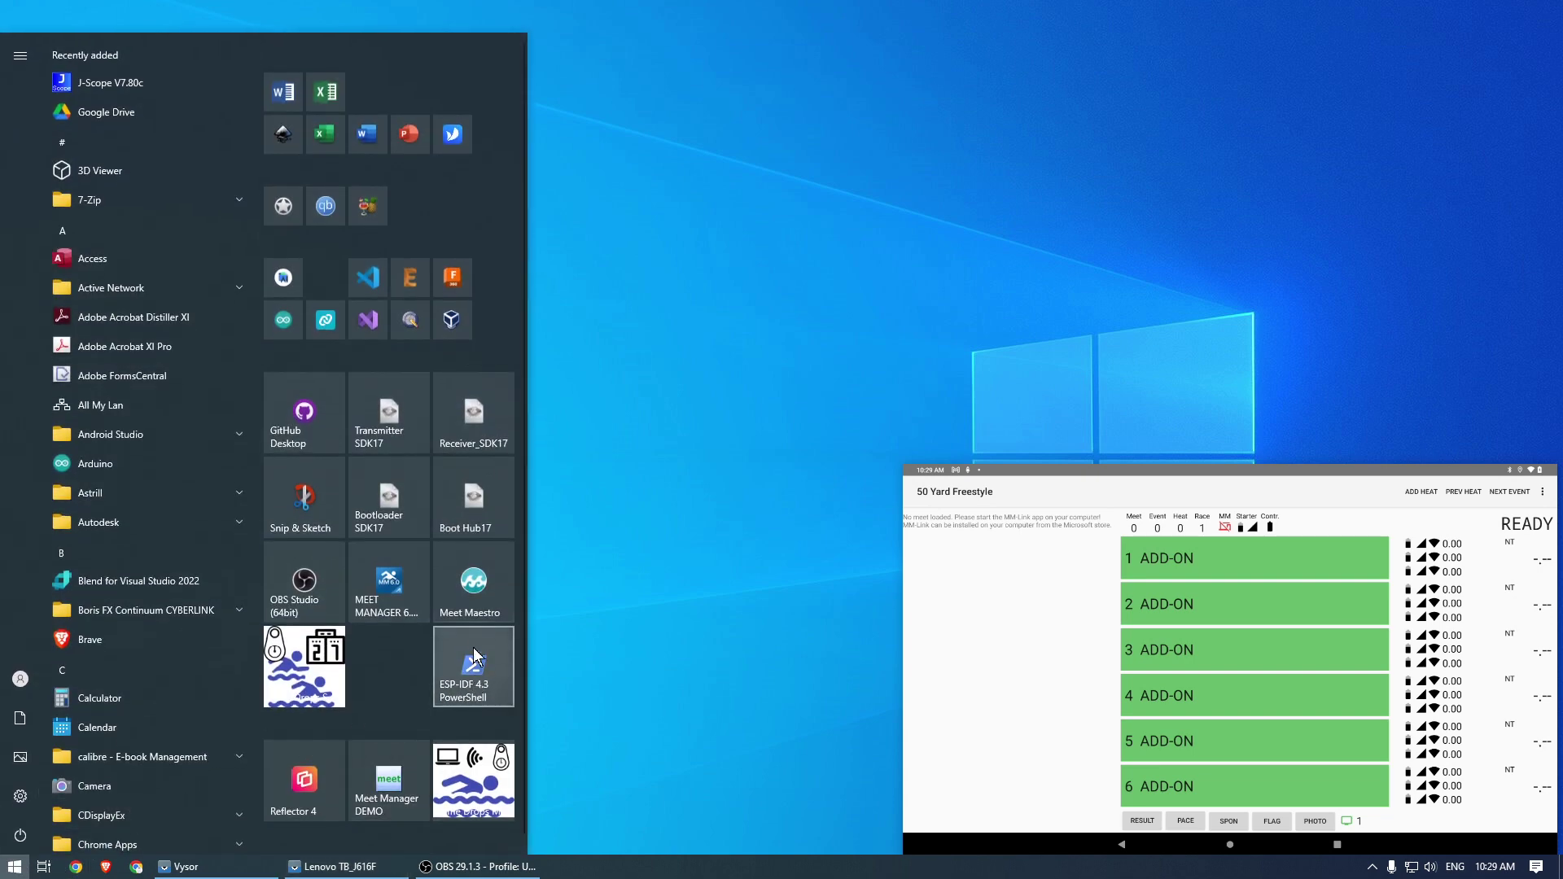
Step: Launch Meet Maestro, open the Test Old meet from Mar 27, 2021, and go to its settings
click(471, 599)
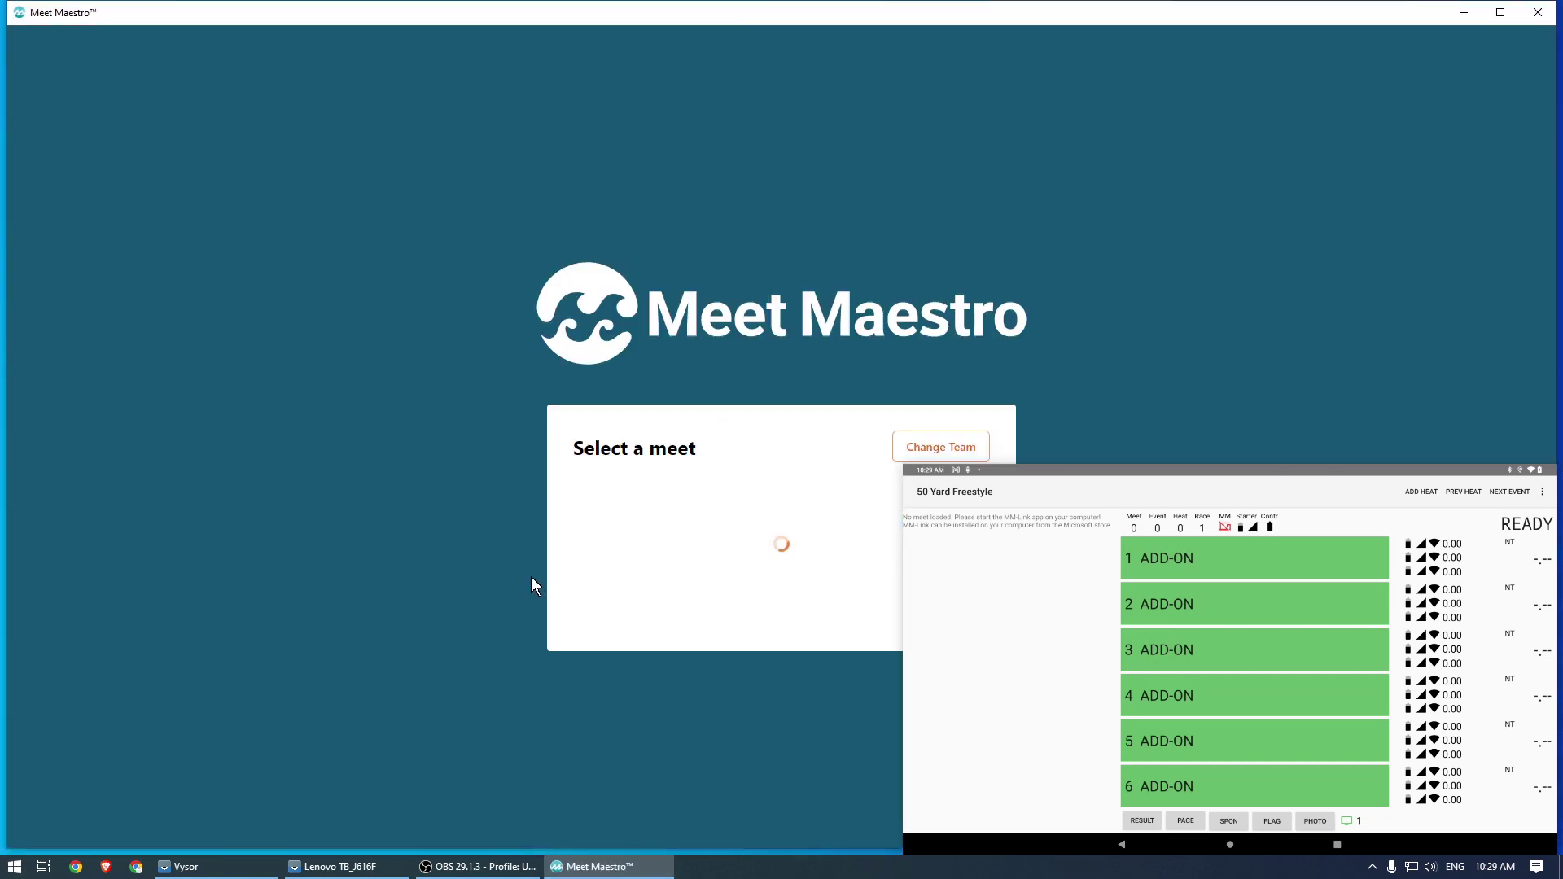
scroll(634, 542, down, 5)
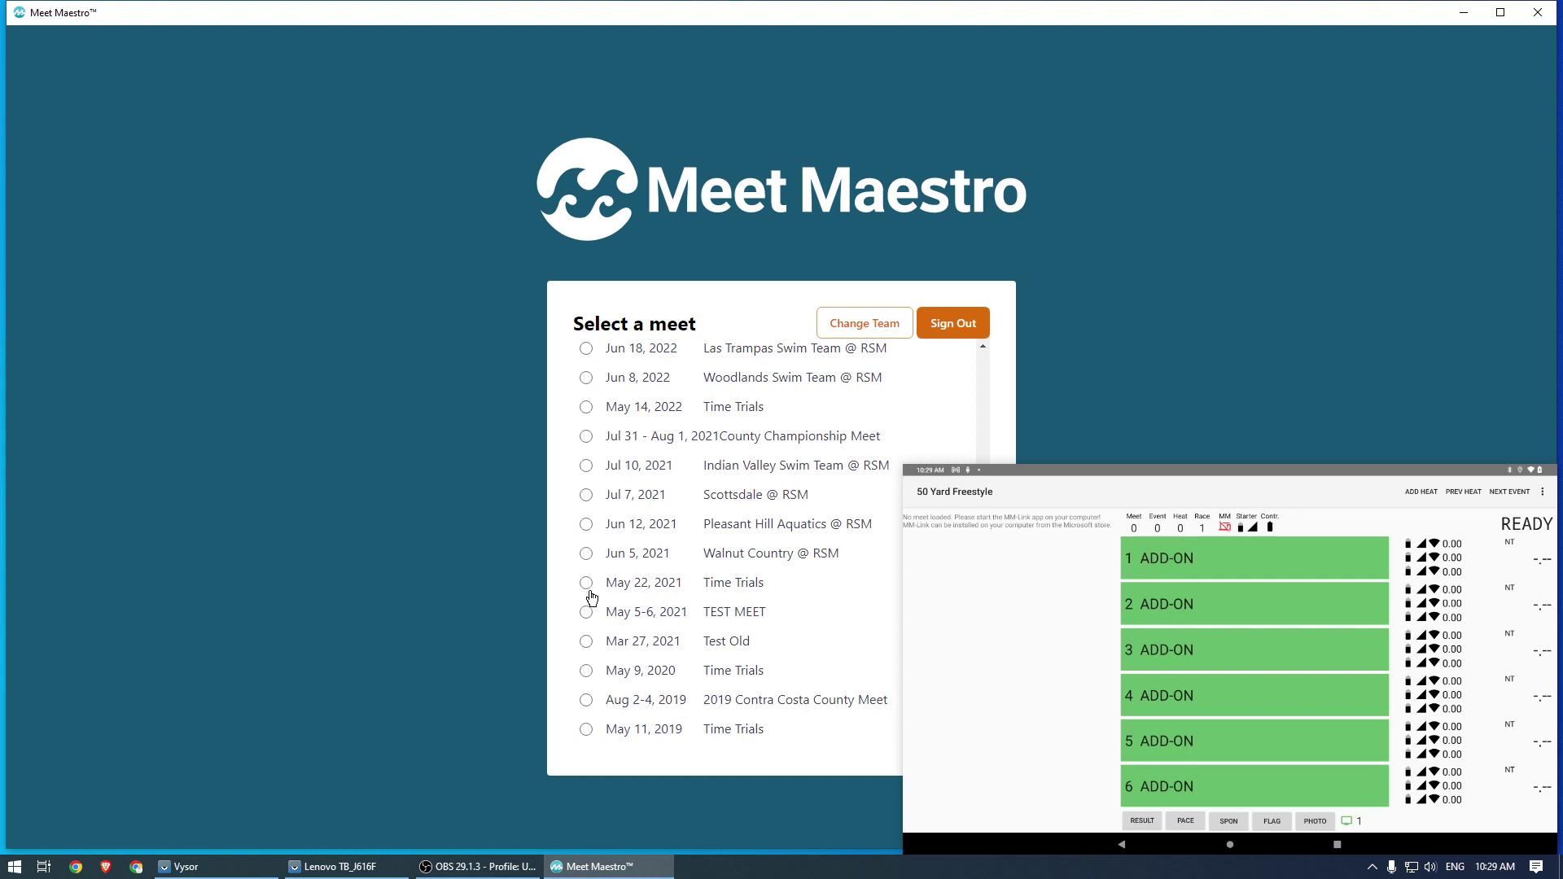
click(586, 641)
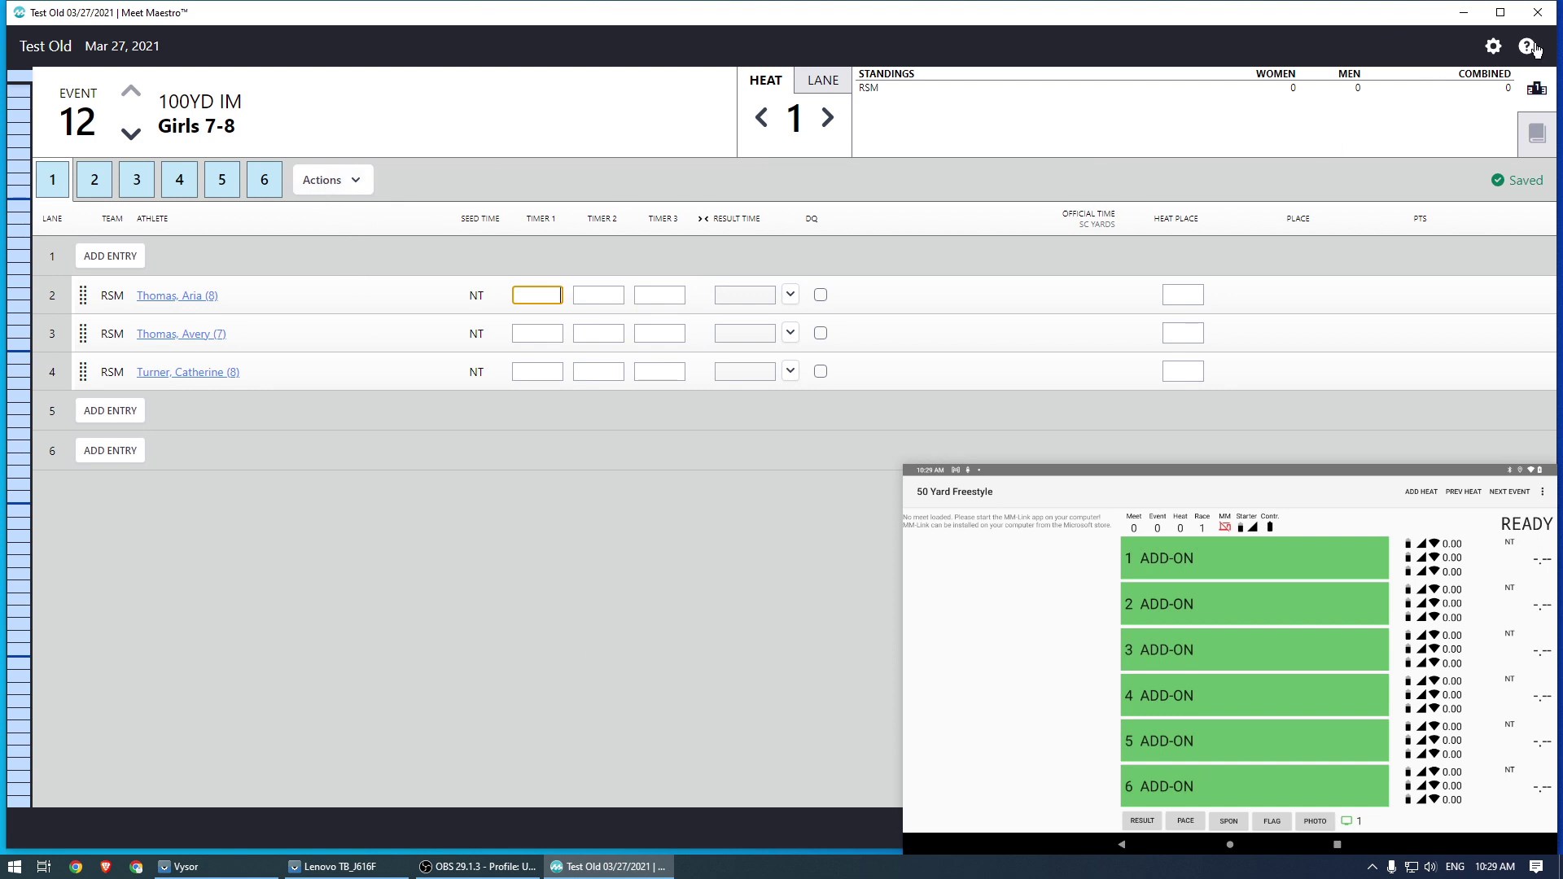
click(1494, 47)
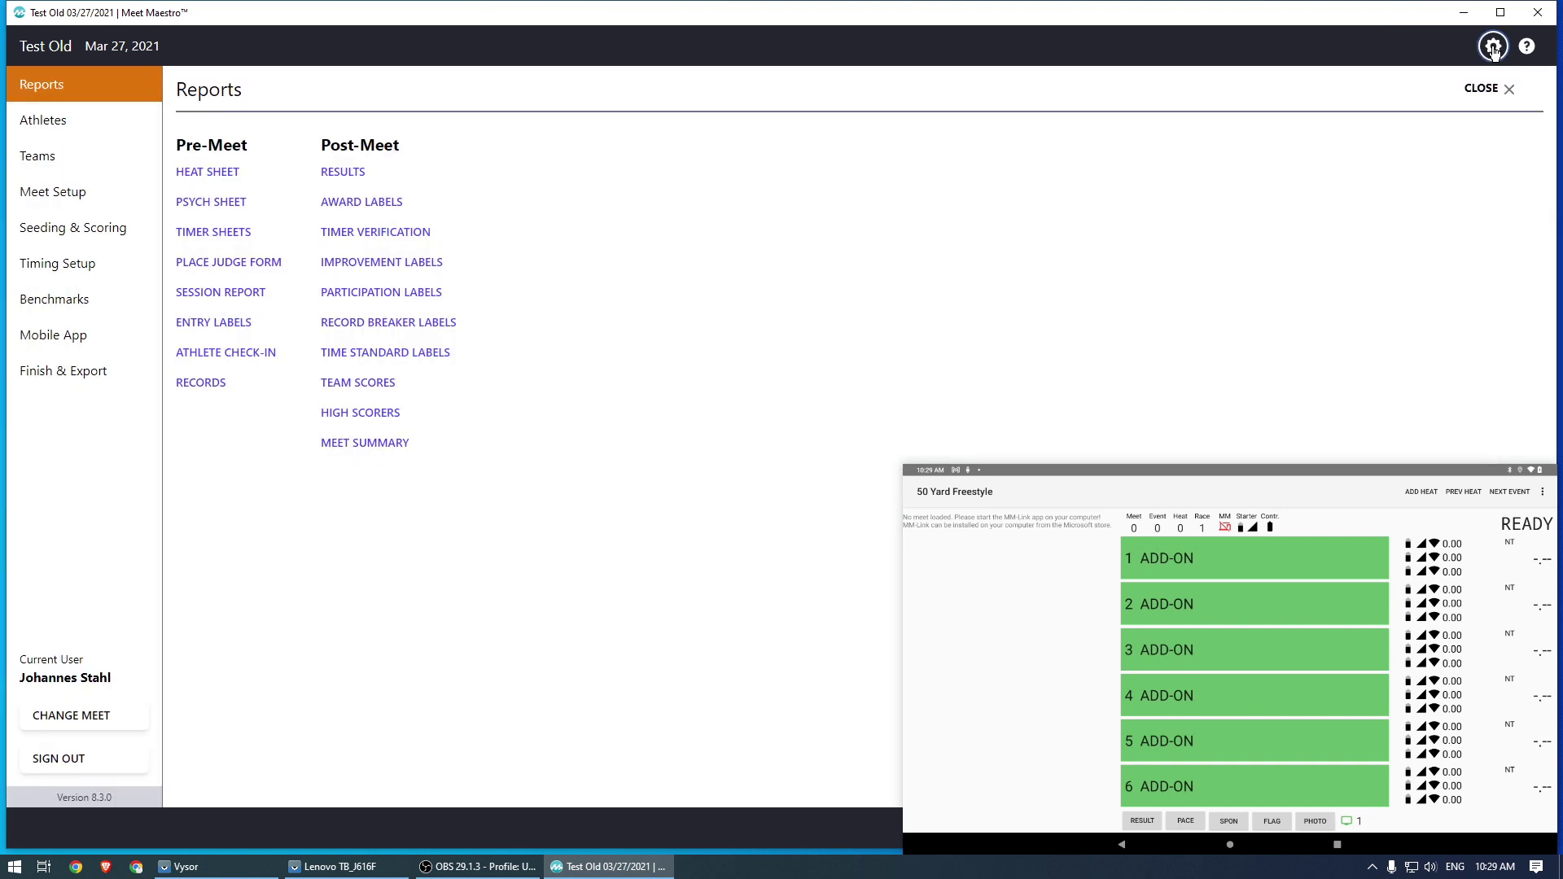
Step: Add a new timing system configuration in Timing Setup with Time Drops as the timing system
click(69, 269)
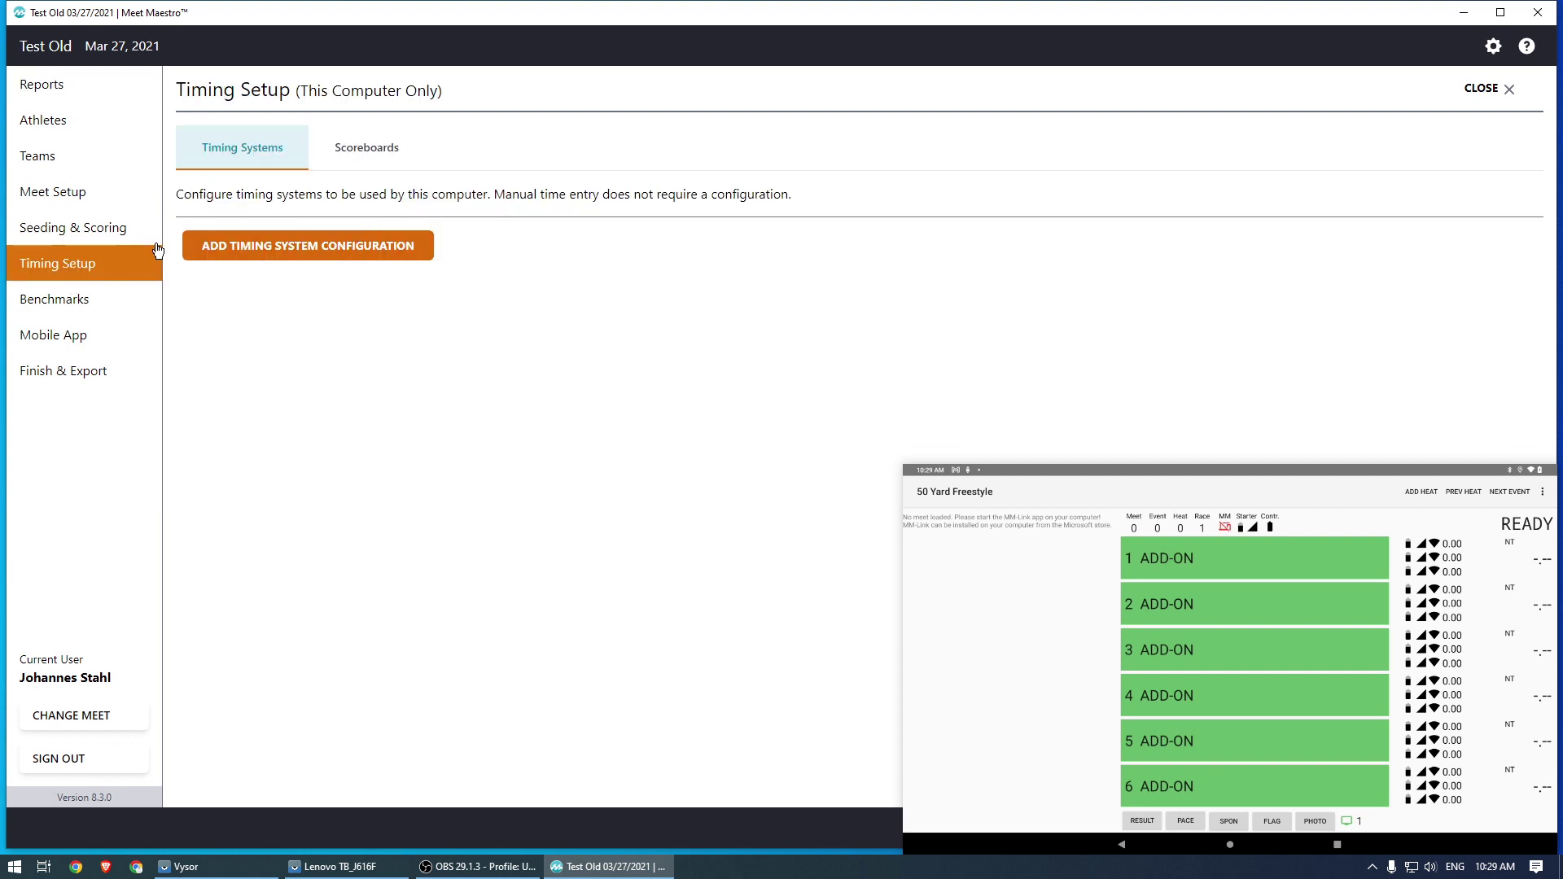
click(352, 252)
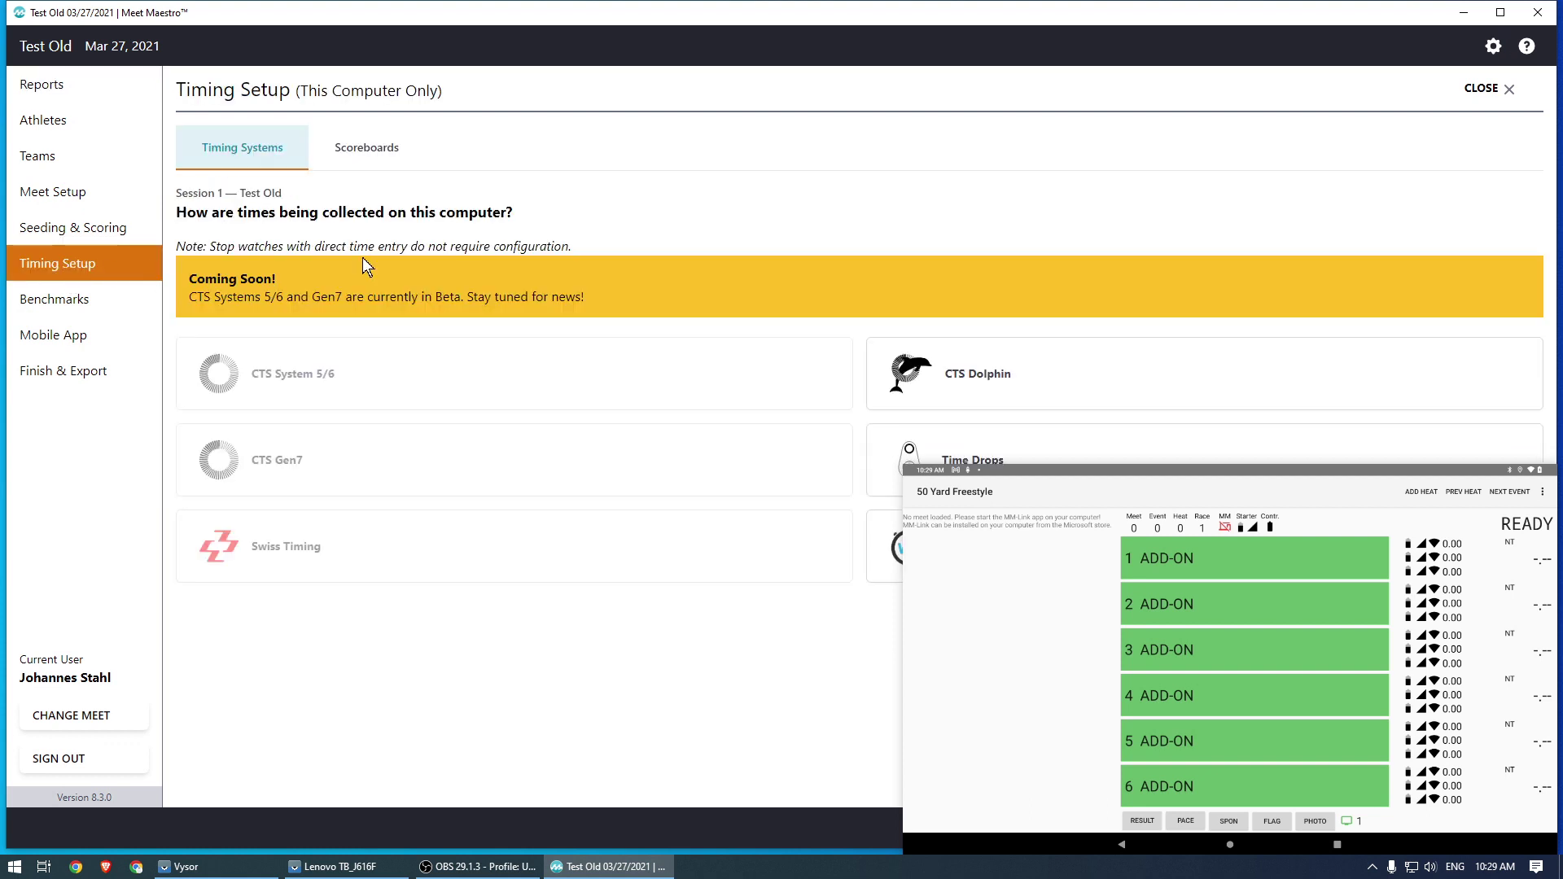
mouse_move(580, 871)
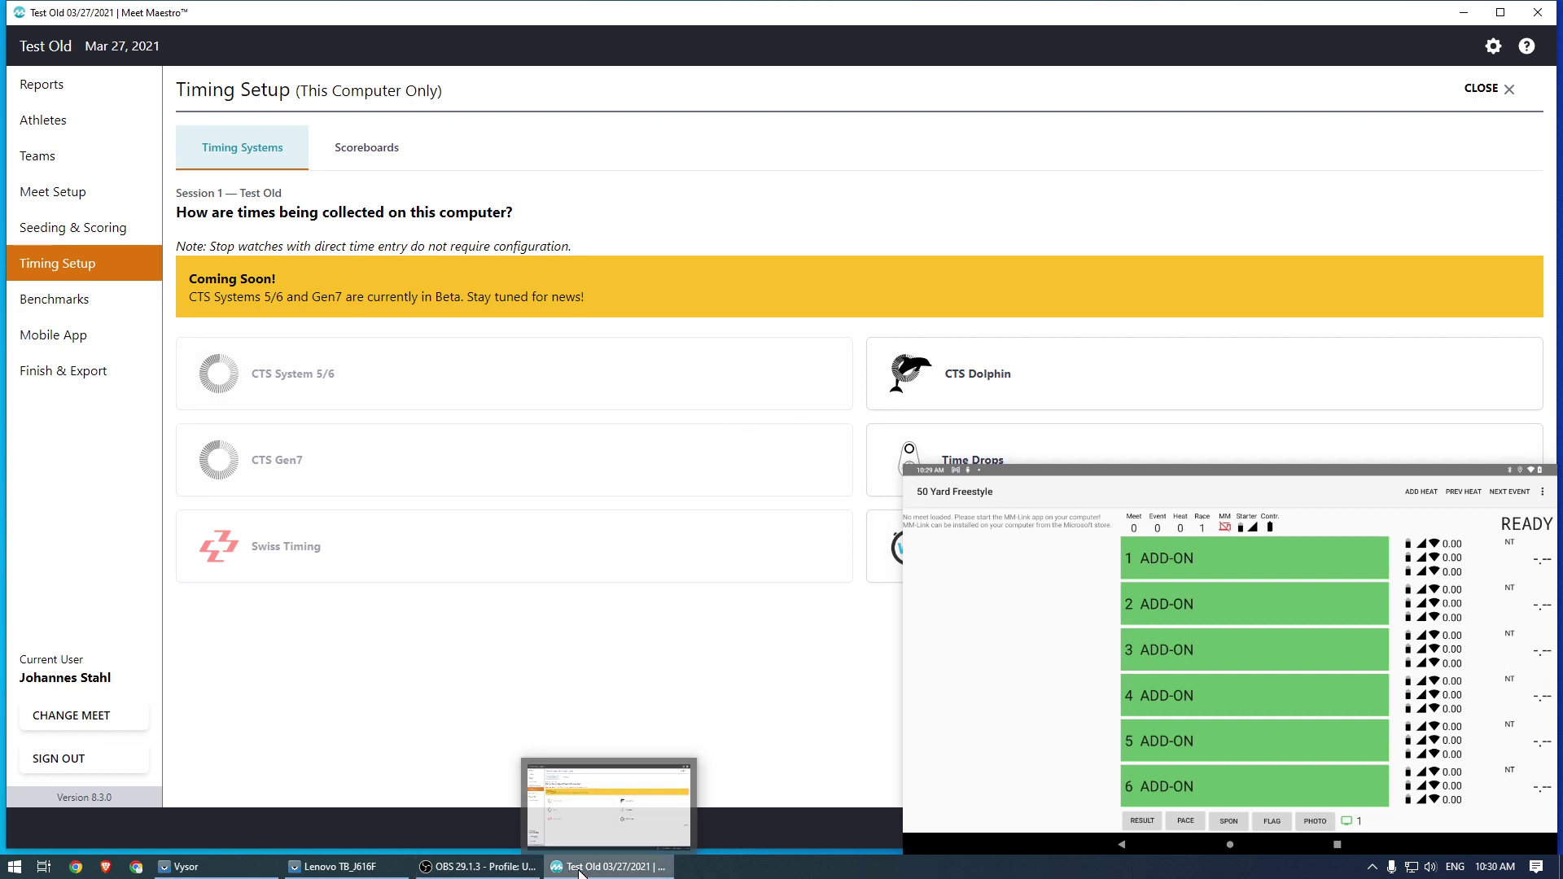
click(397, 872)
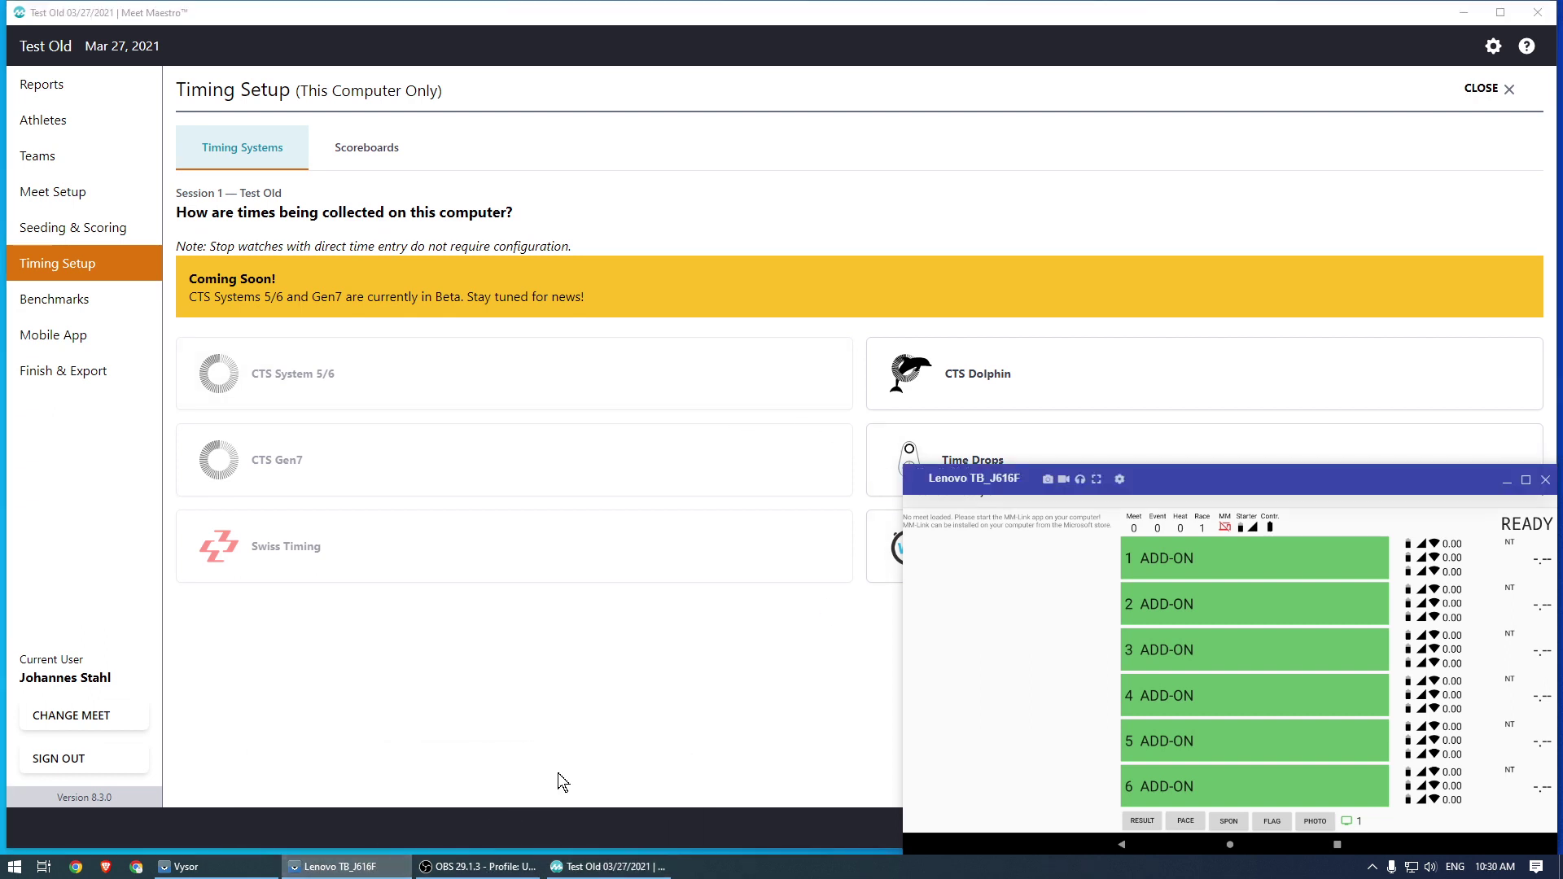
click(397, 871)
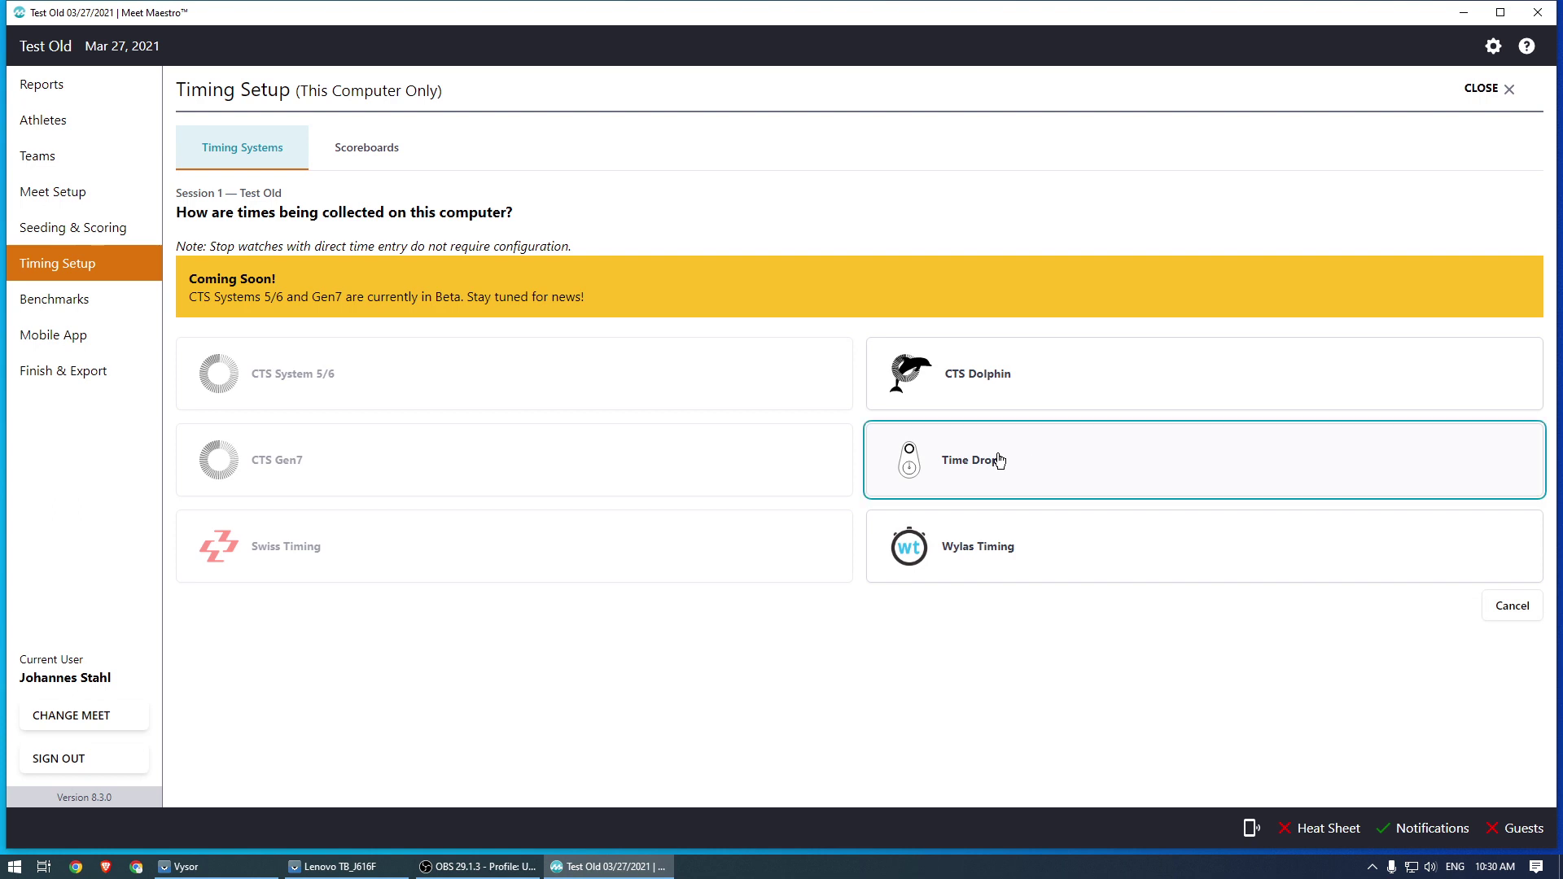
click(1000, 461)
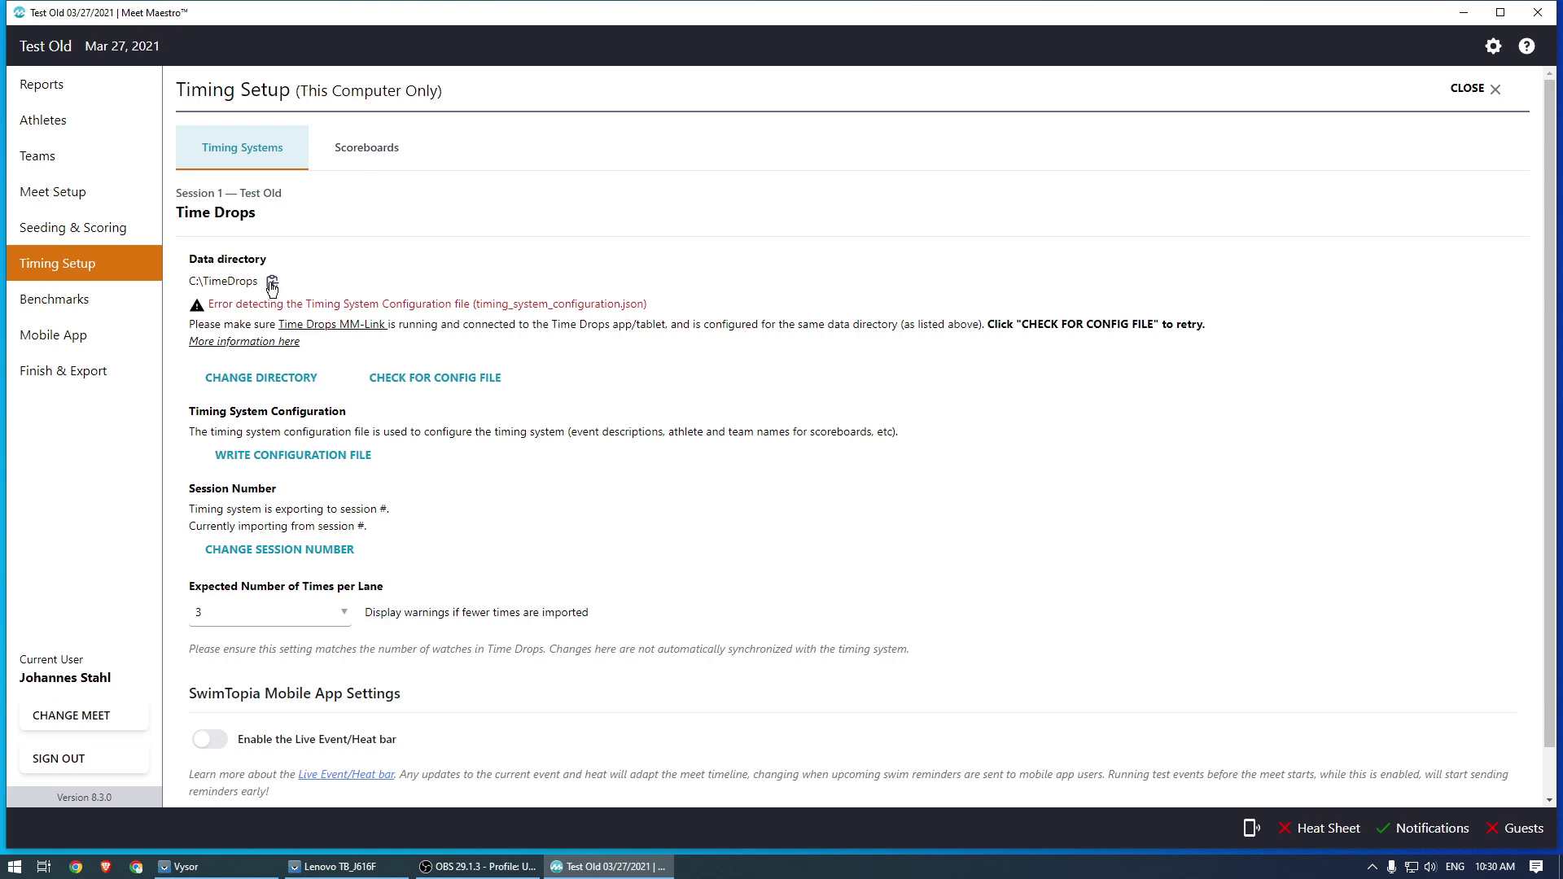
Step: Set the Time Drops data directory to the C:\TimeDrops folder
click(248, 378)
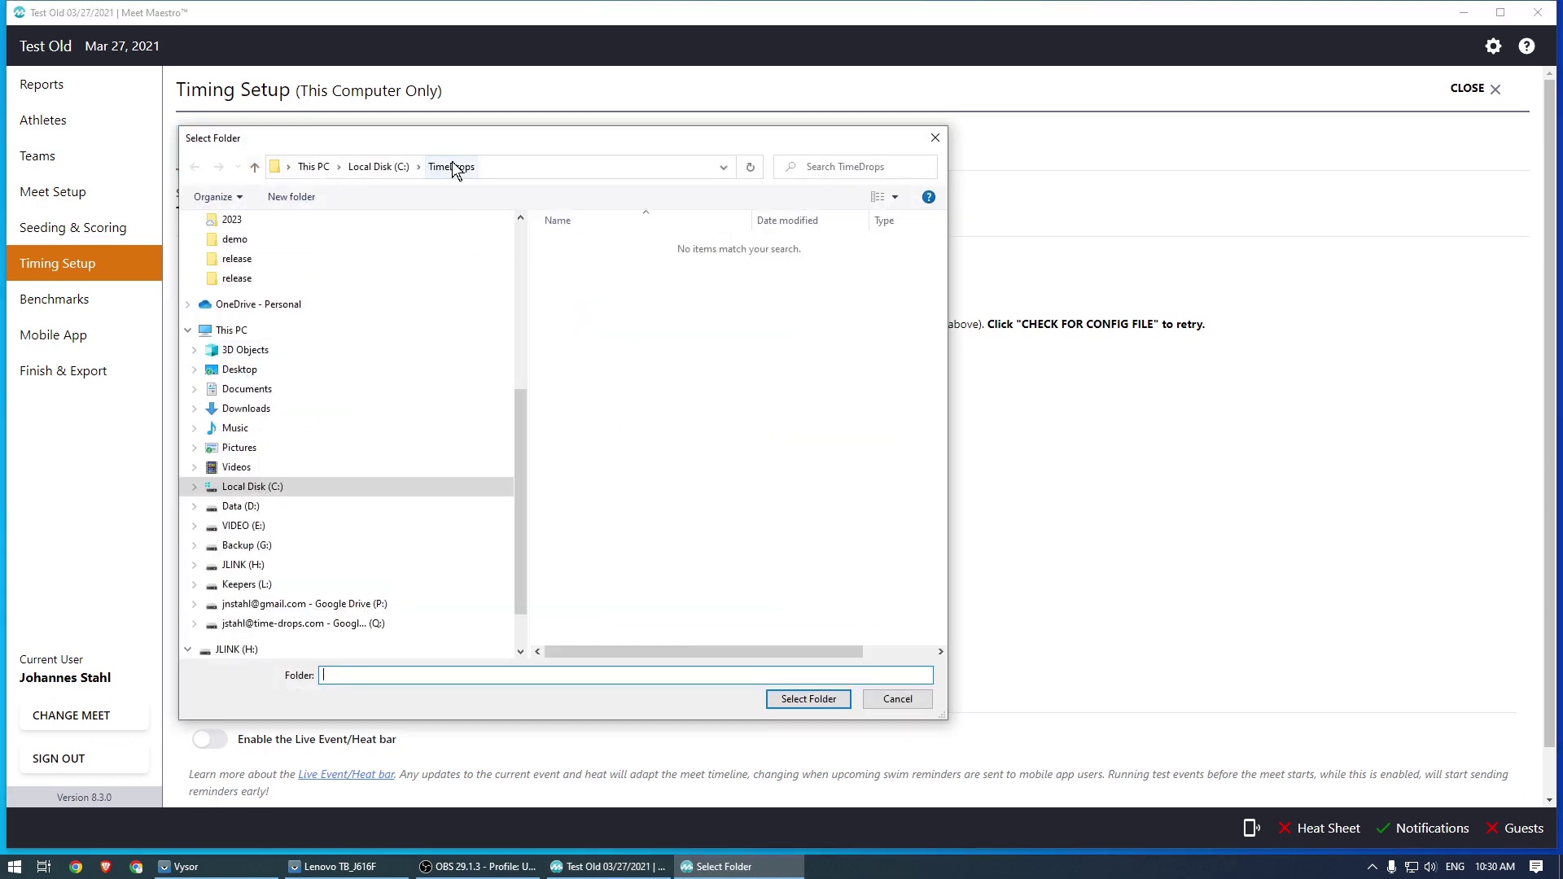
click(451, 167)
click(818, 697)
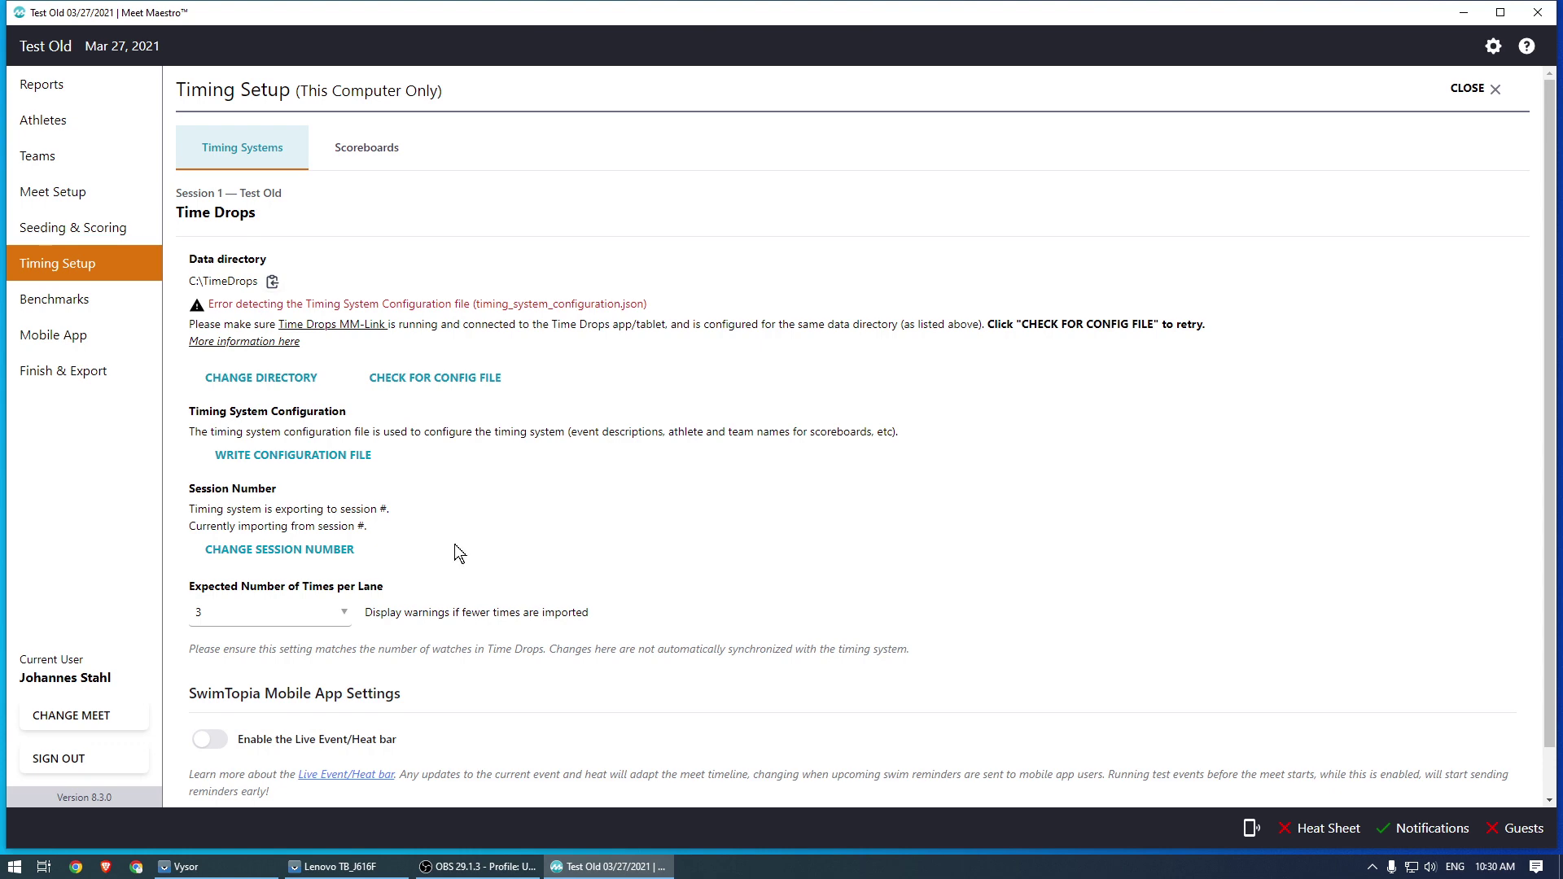
click(334, 866)
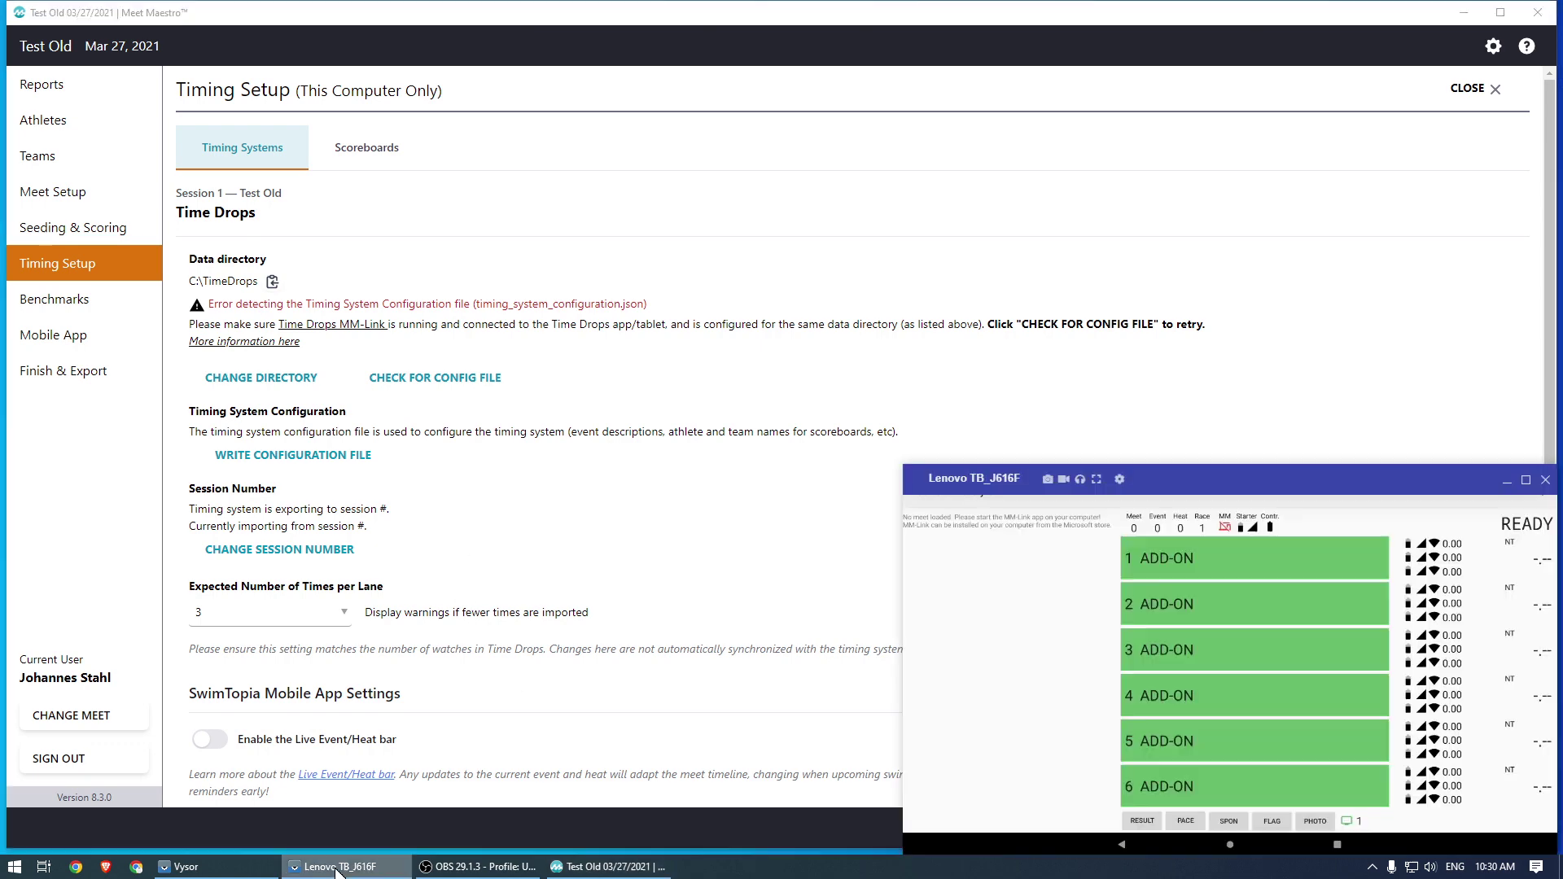
click(14, 868)
Step: Launch Time Drops MM-Link and set its data exchange folder to C:\TimeDrops
click(478, 767)
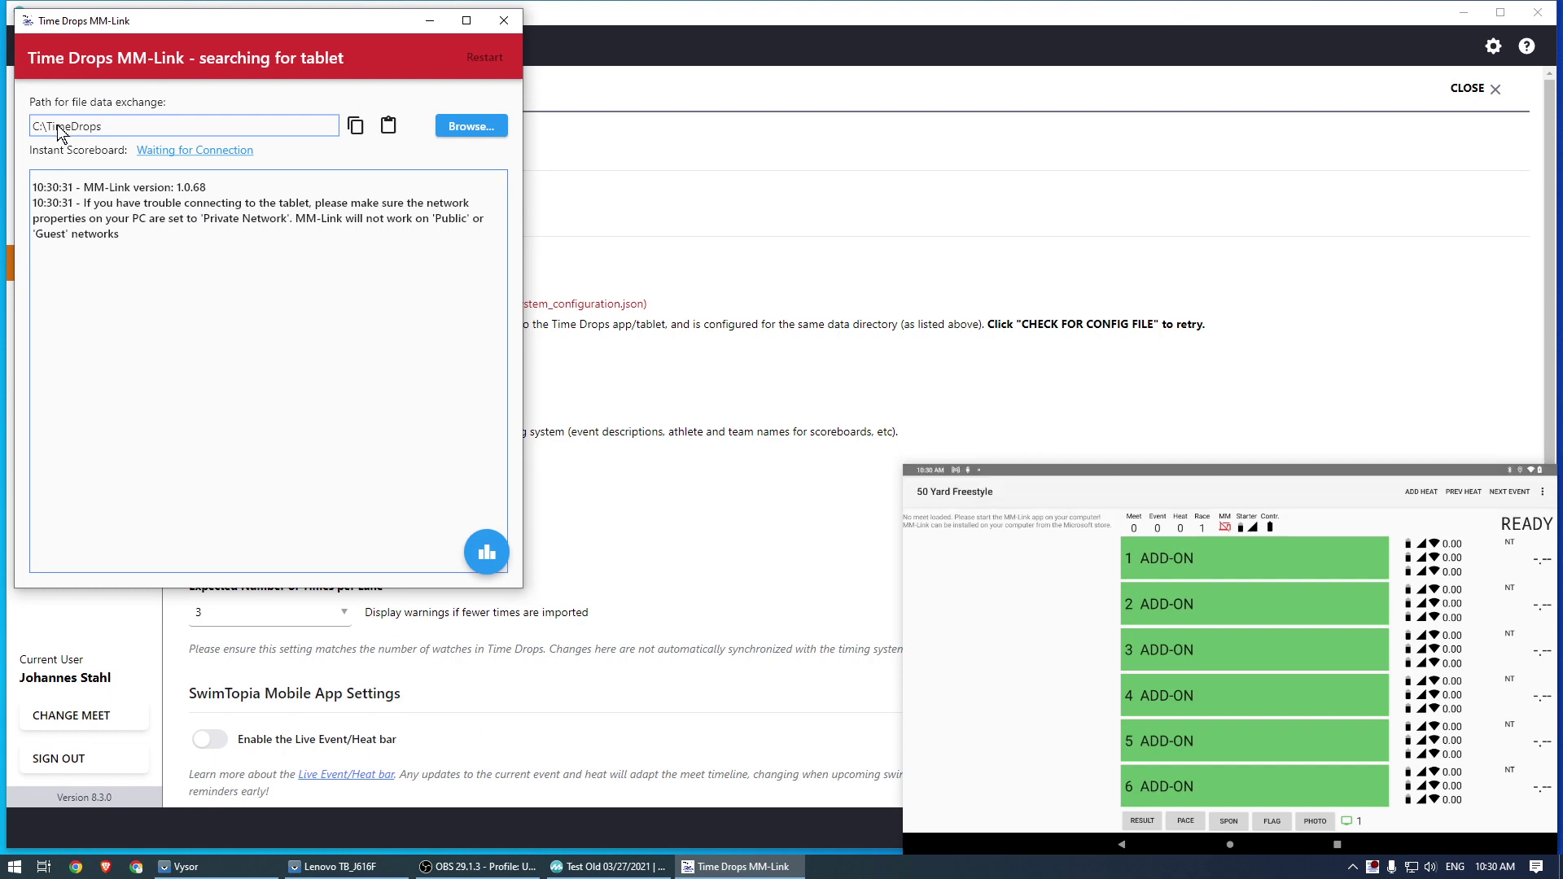
click(472, 126)
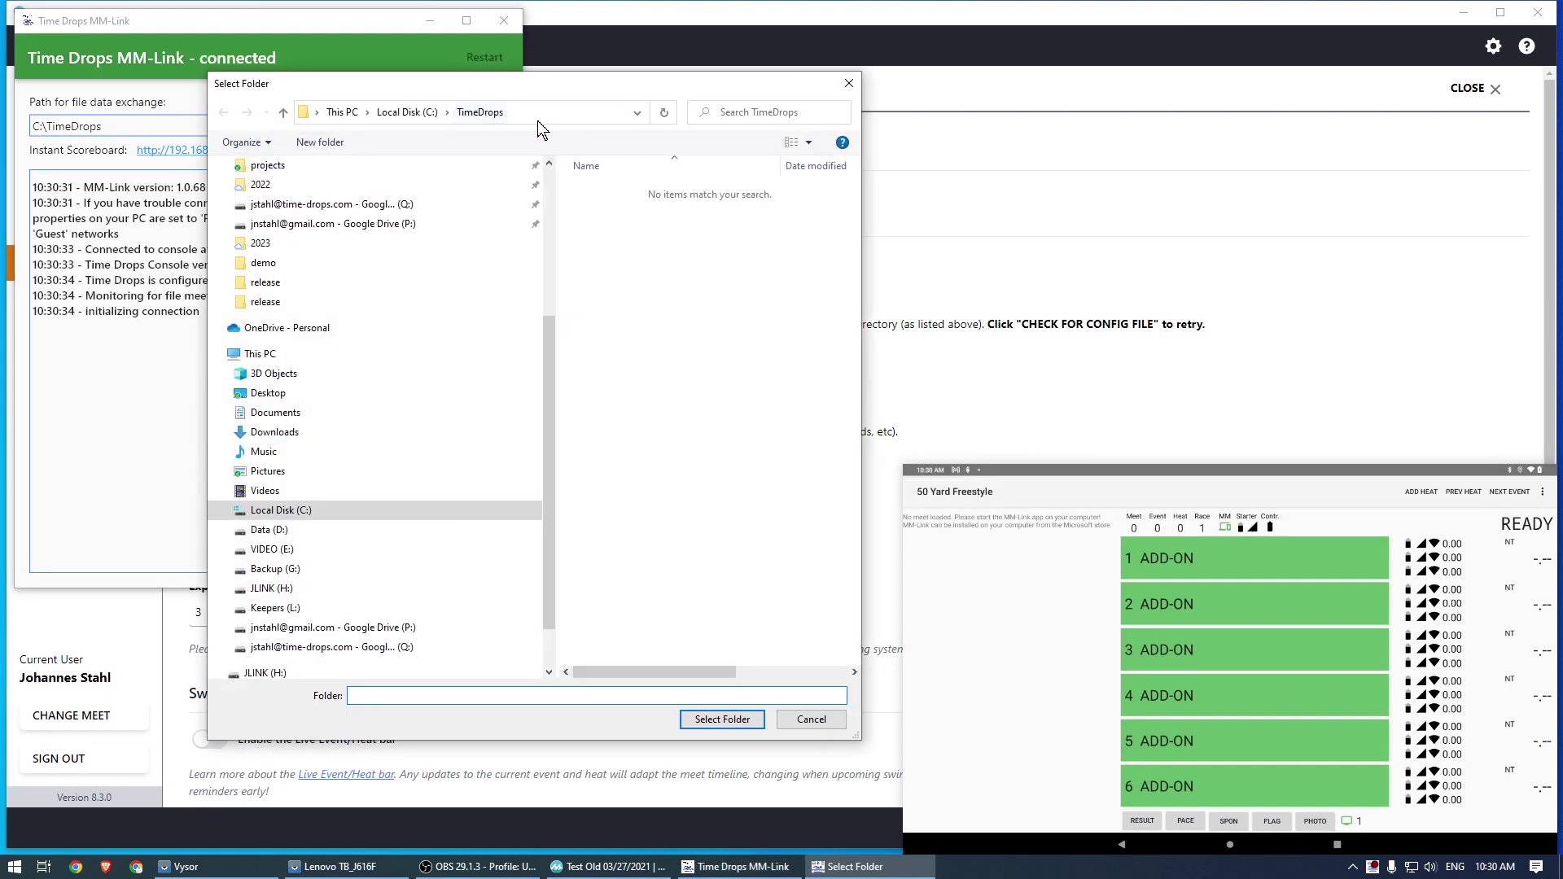
click(479, 112)
click(722, 718)
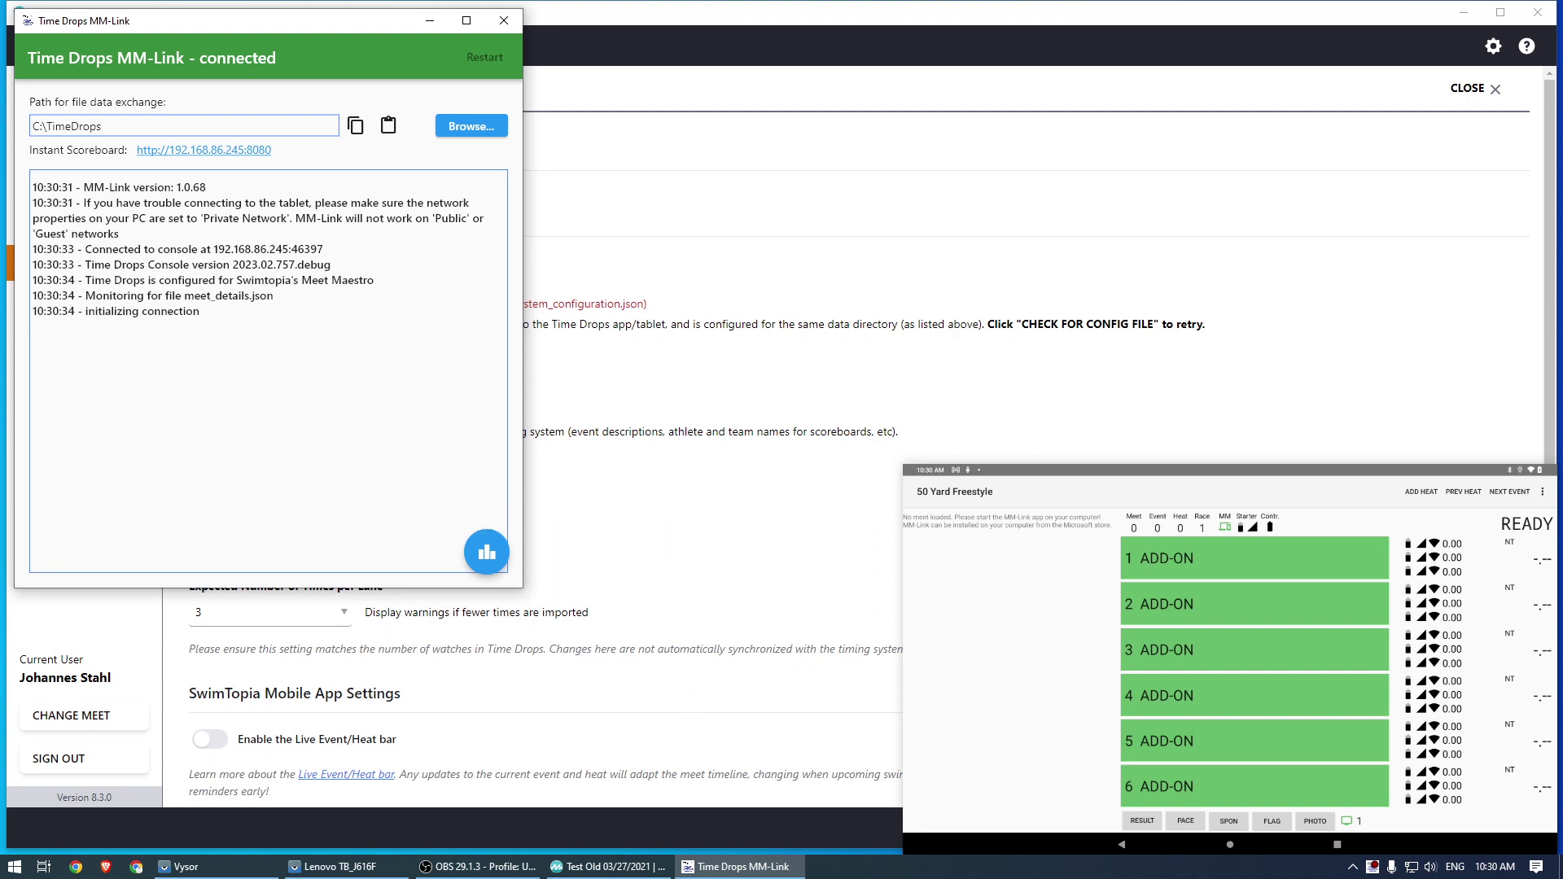
click(624, 220)
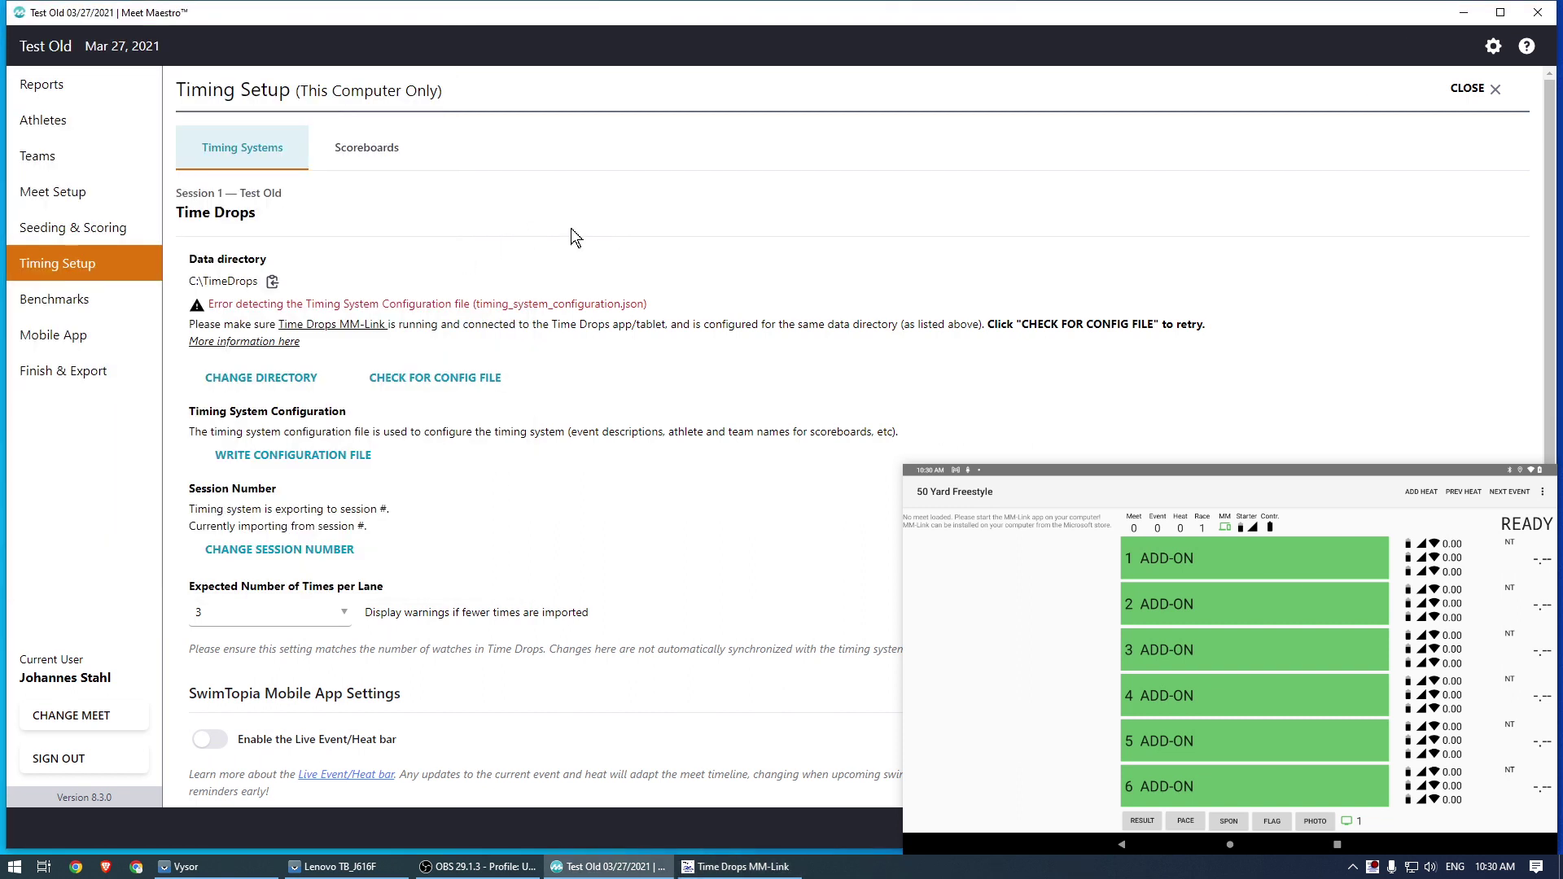
Step: Detect and write the Time Drops config file, then confirm in the MM-Link log
click(426, 381)
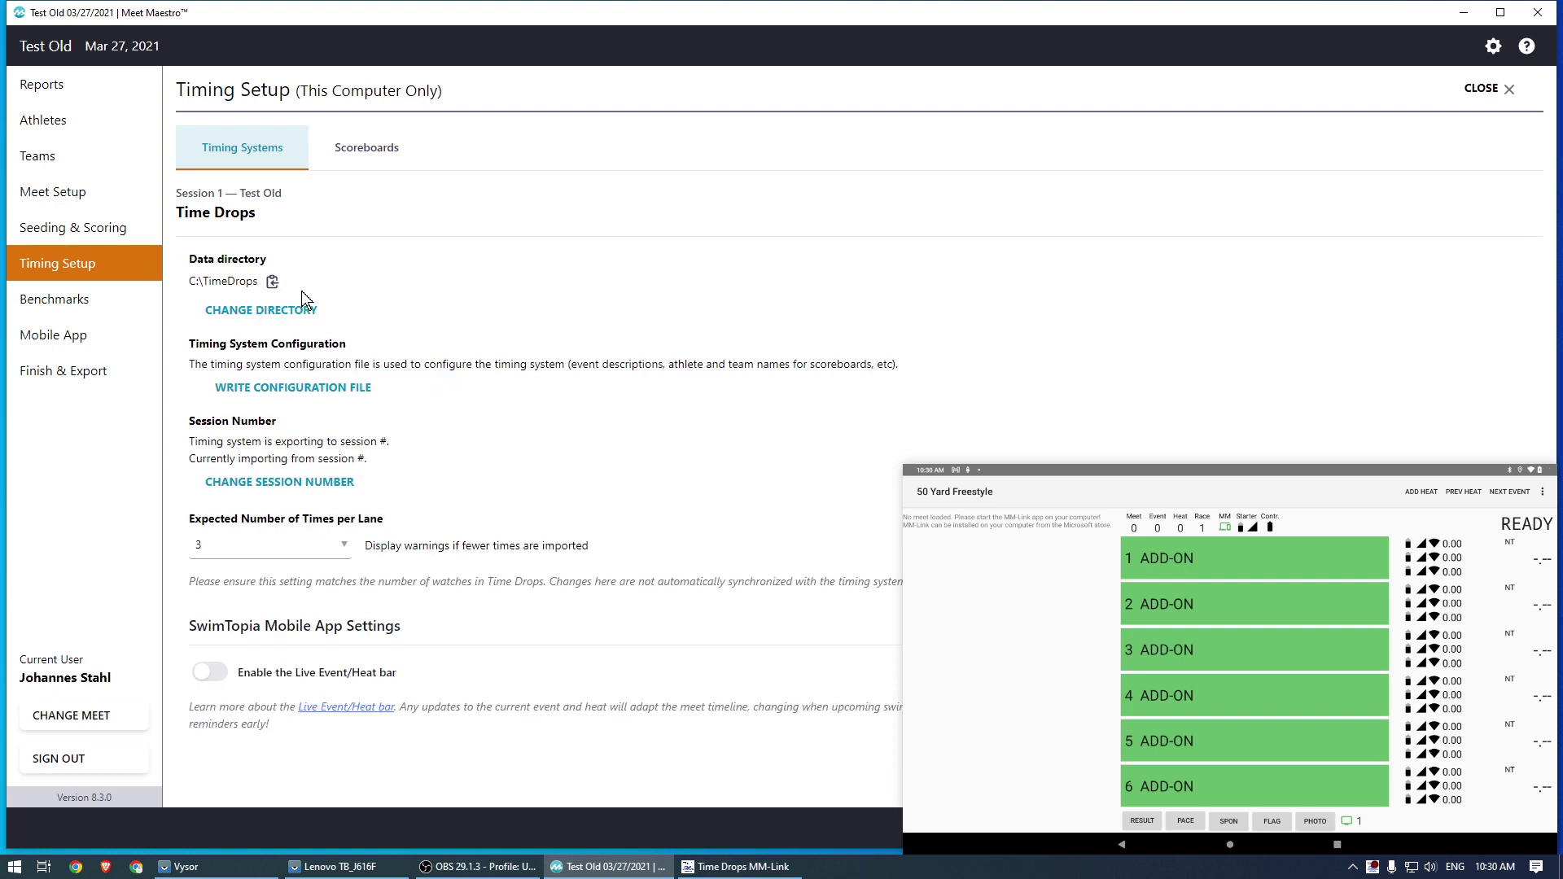
click(323, 394)
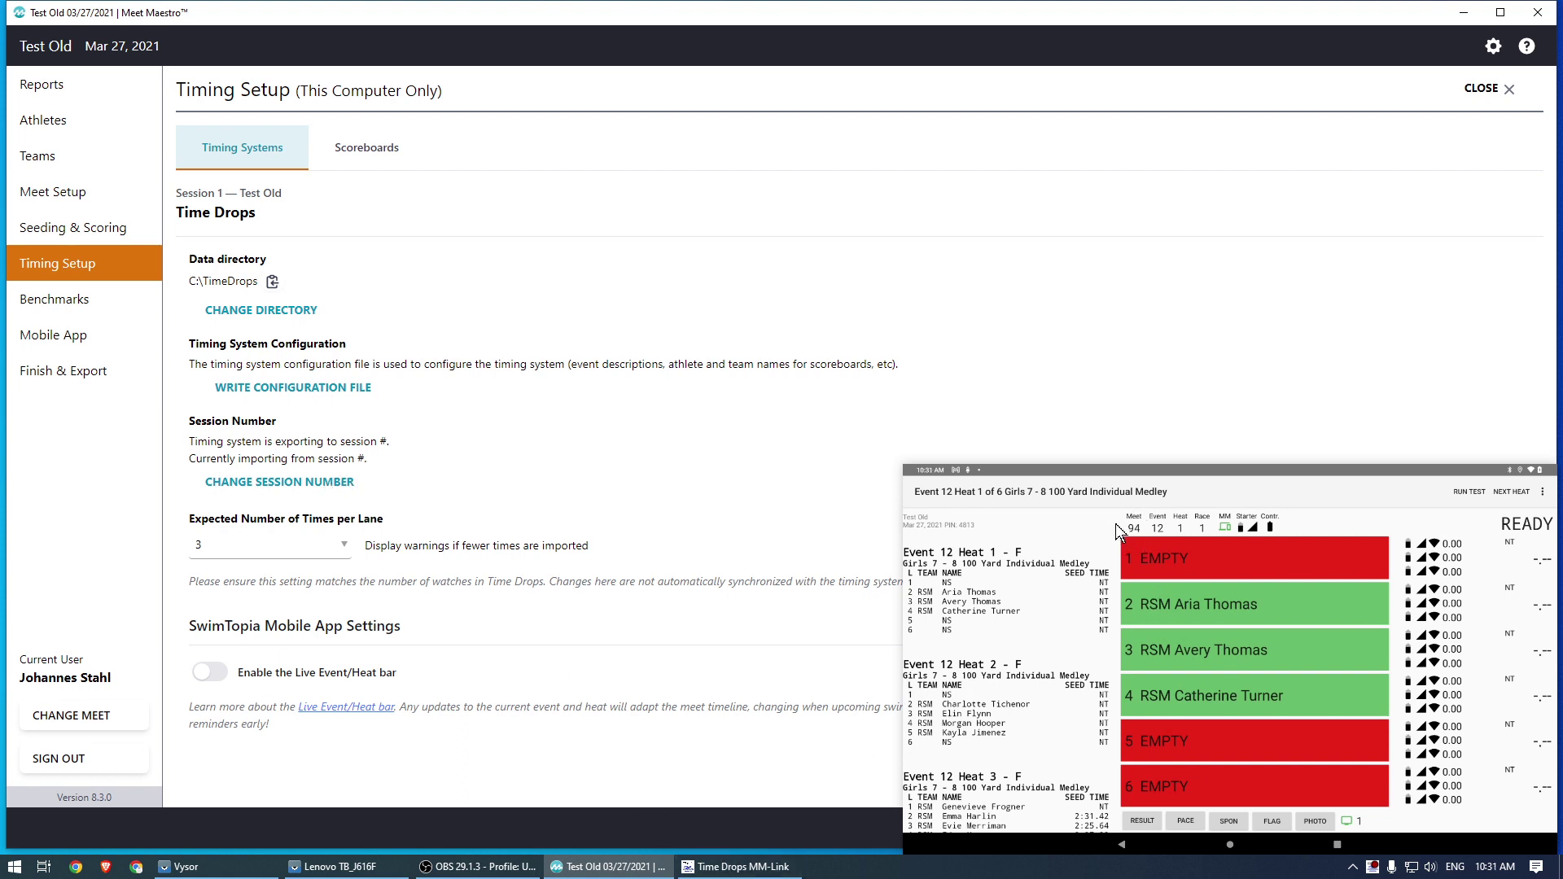
click(737, 866)
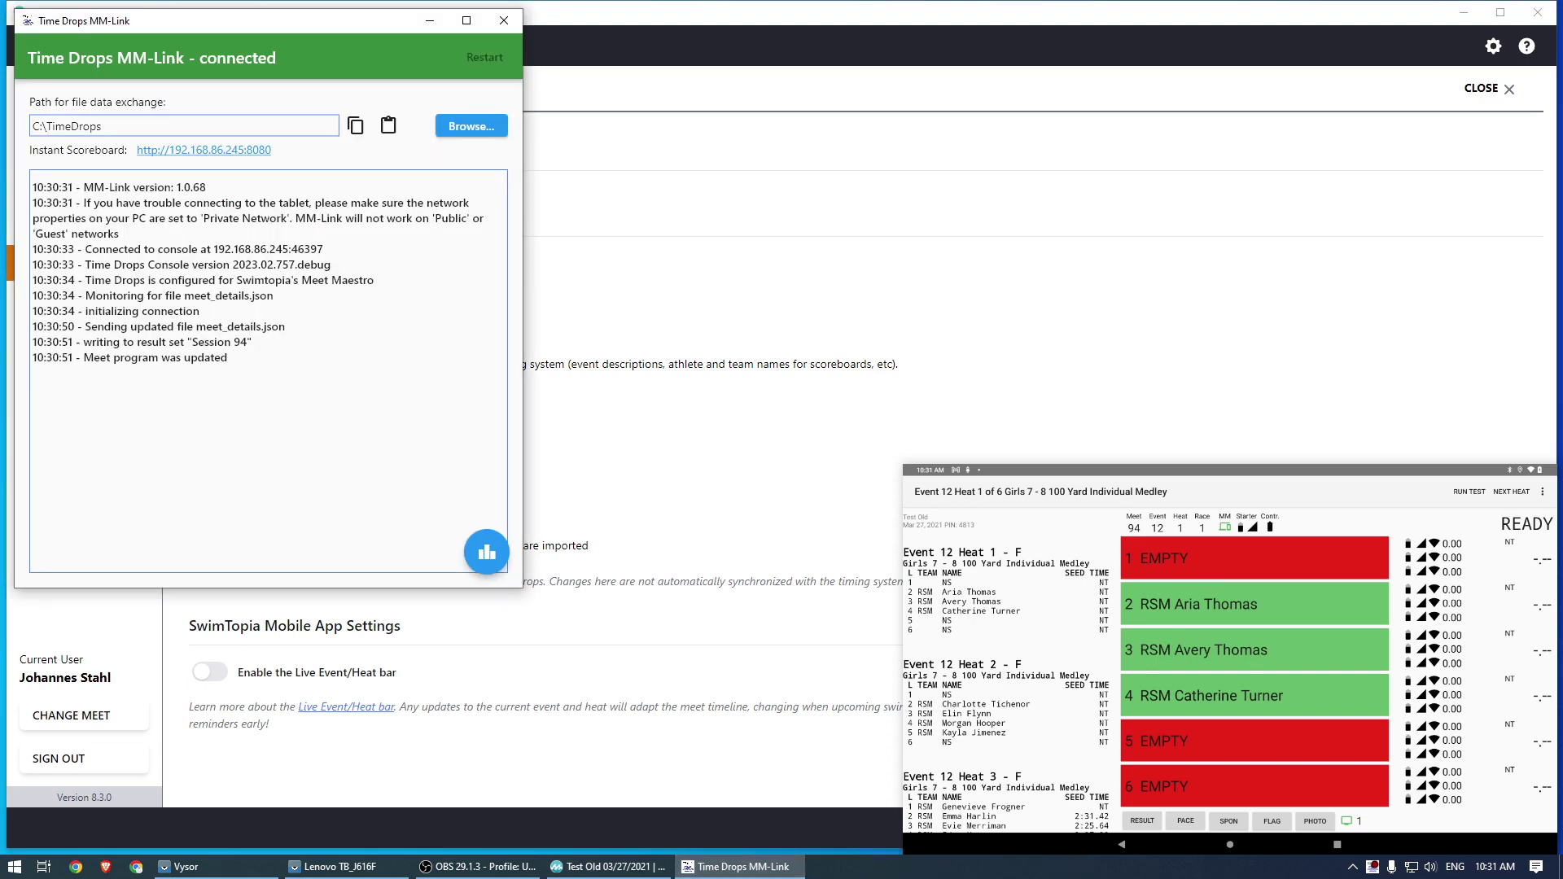
click(640, 333)
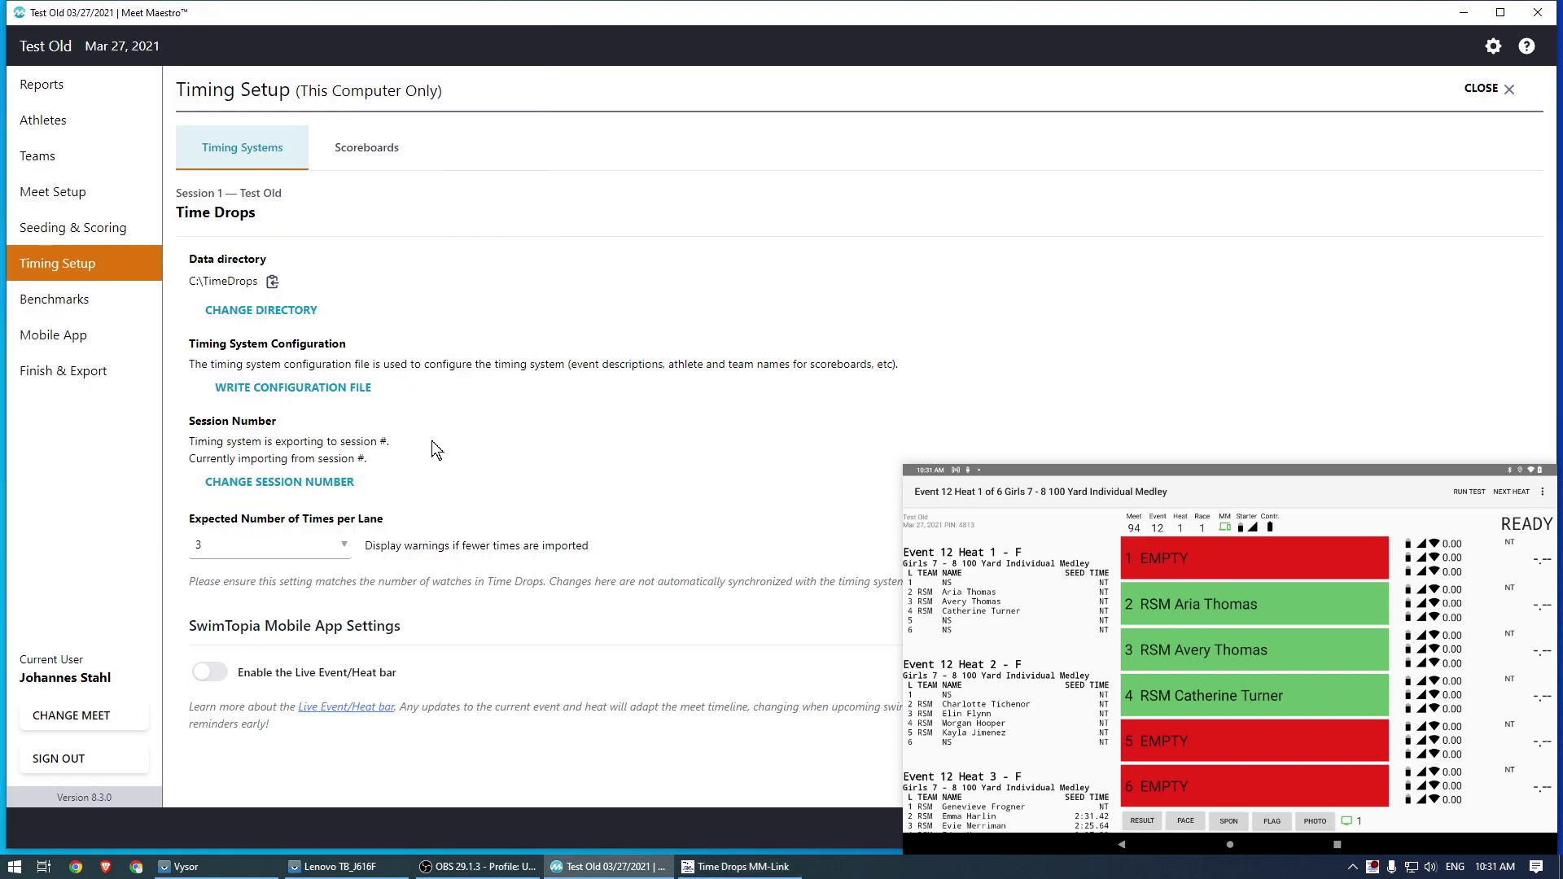
Step: Import Time Drops results from session #94
click(281, 483)
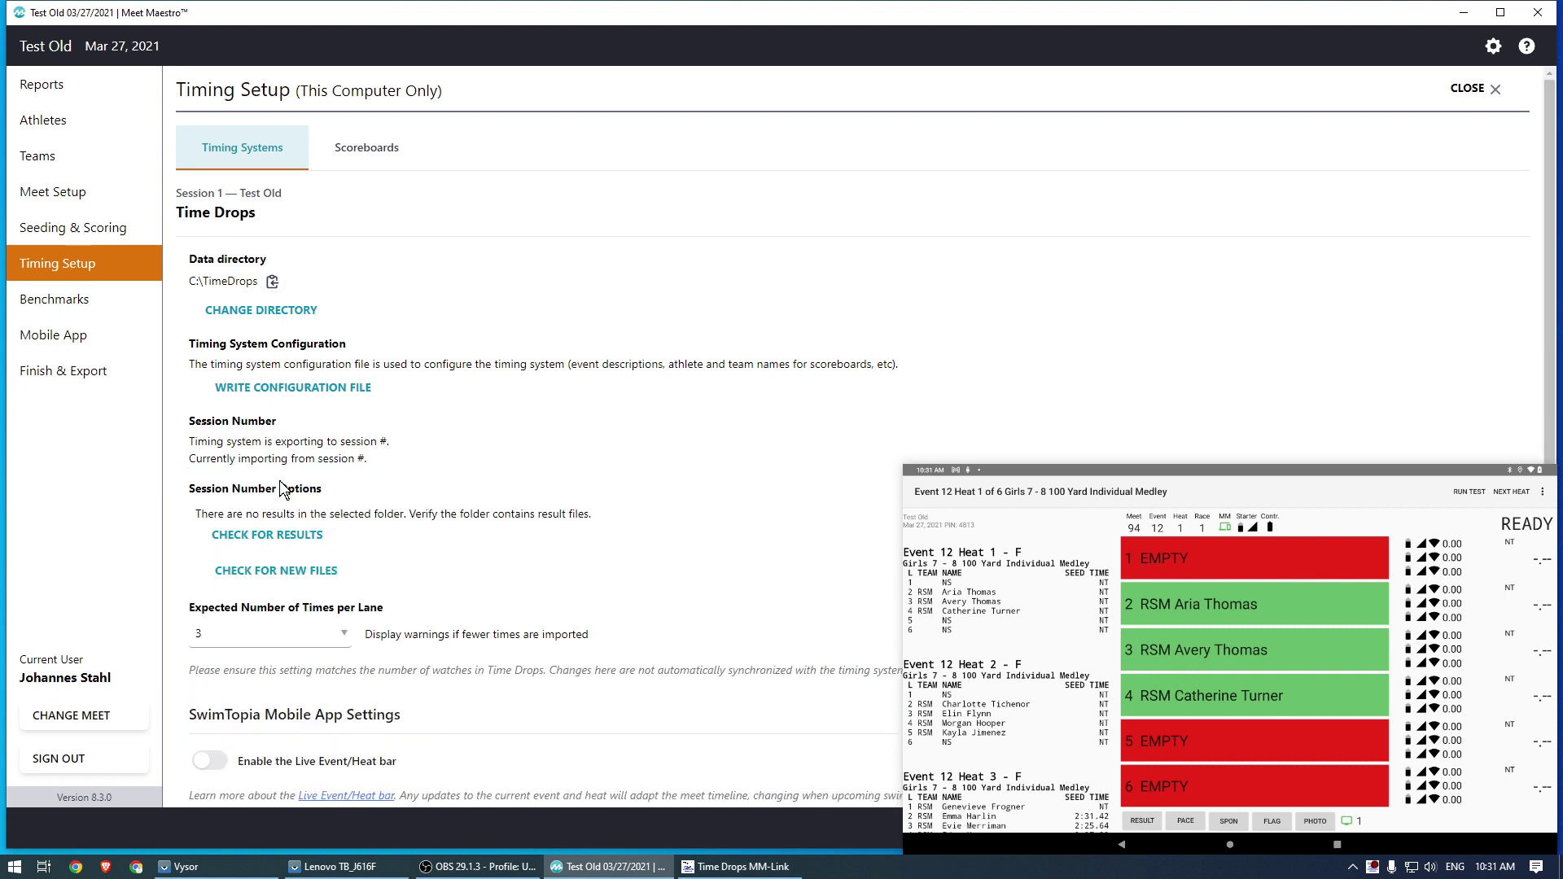
click(285, 537)
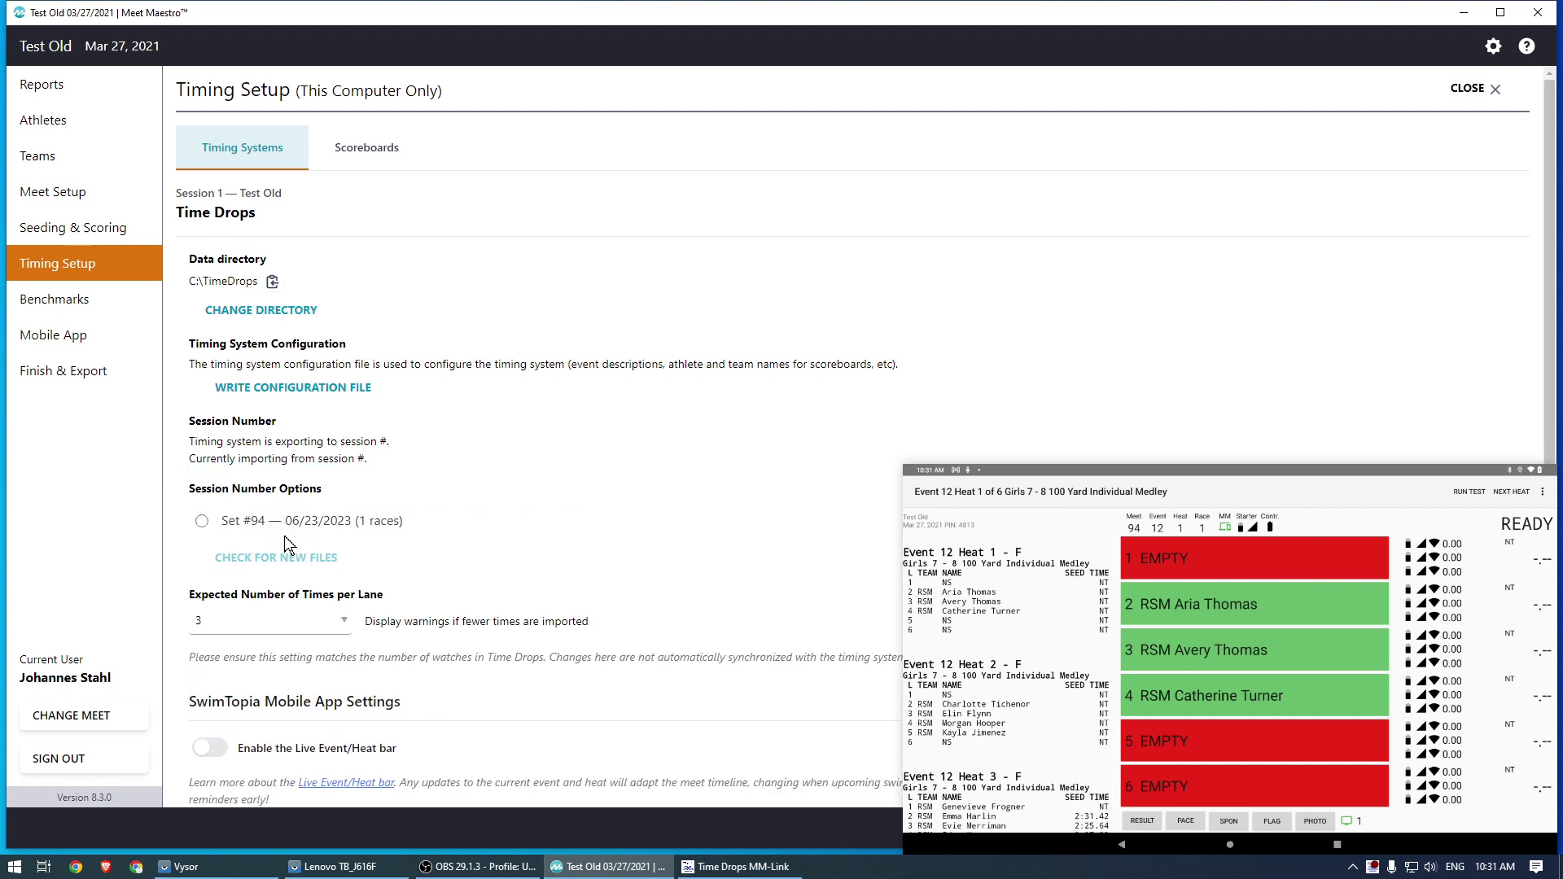
click(202, 523)
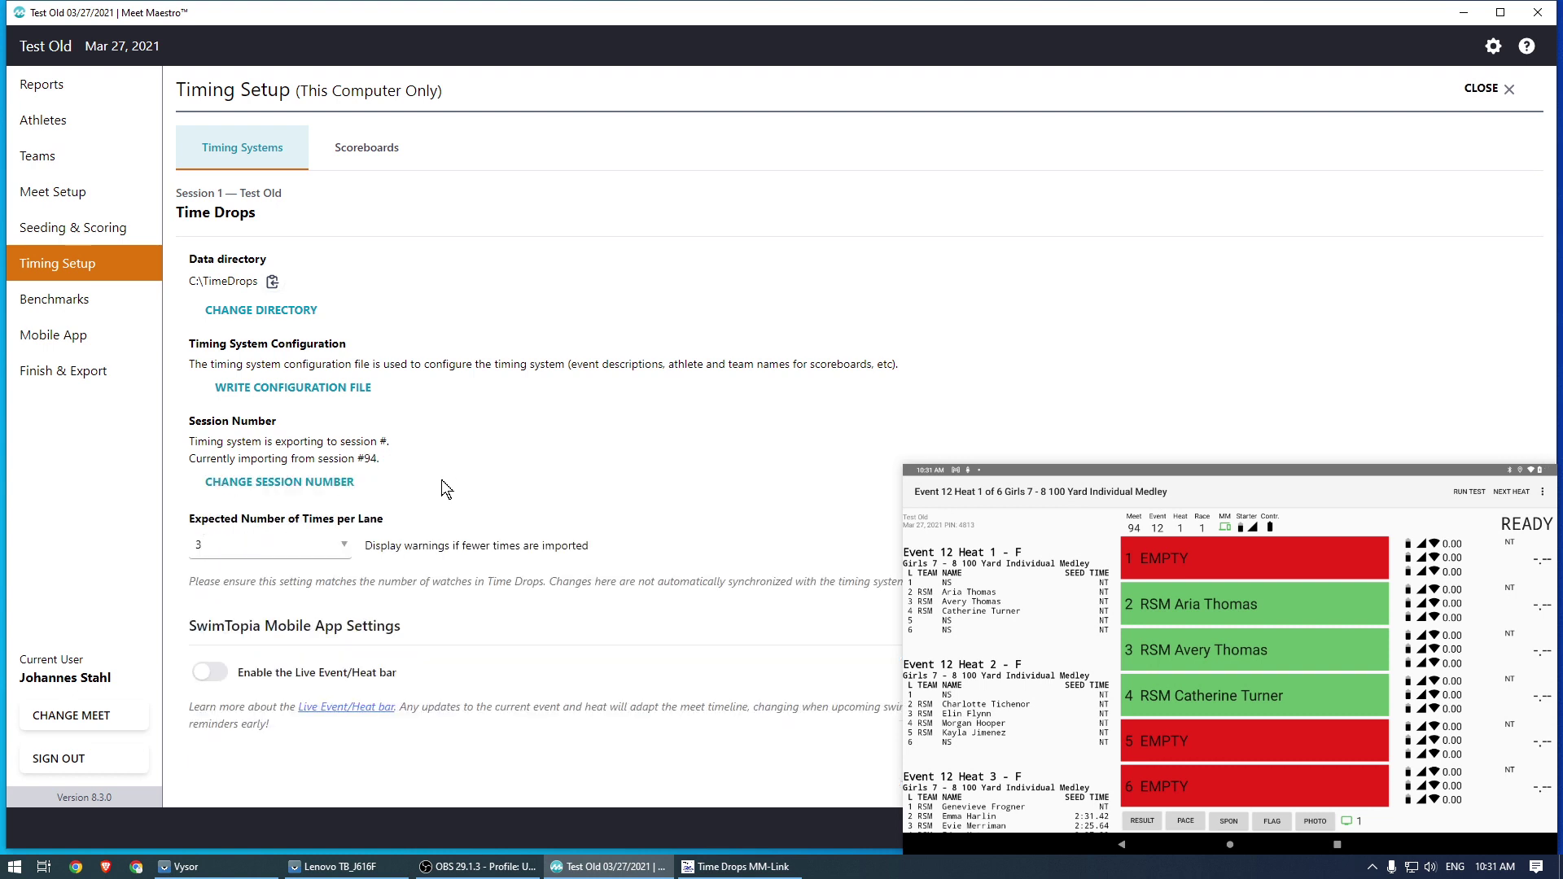
Step: Keep 3 expected times per lane and save the Time Drops settings
click(344, 545)
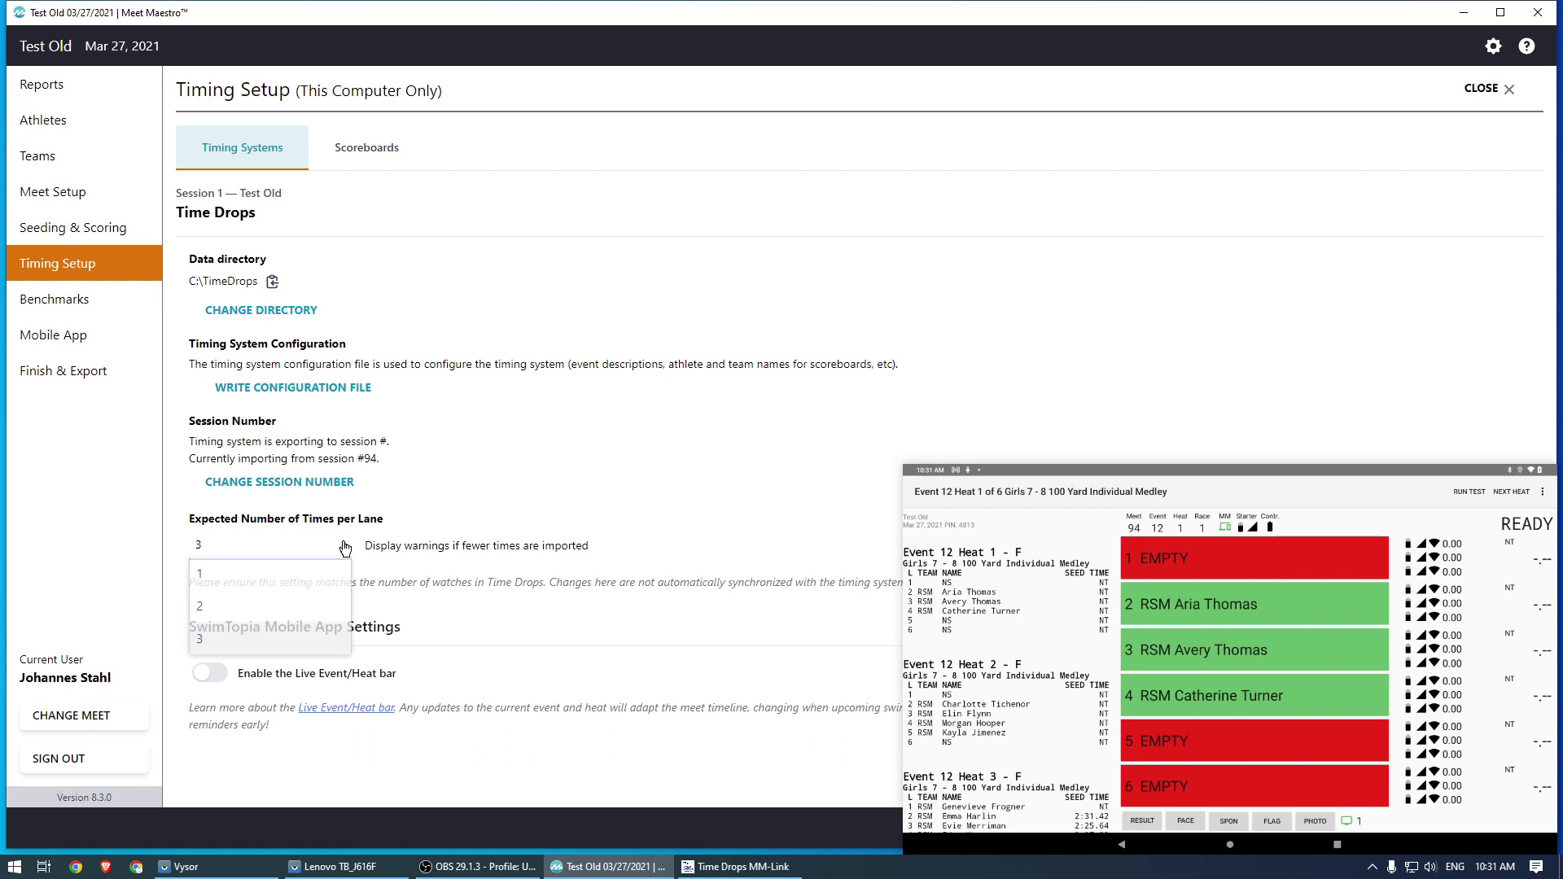
click(206, 647)
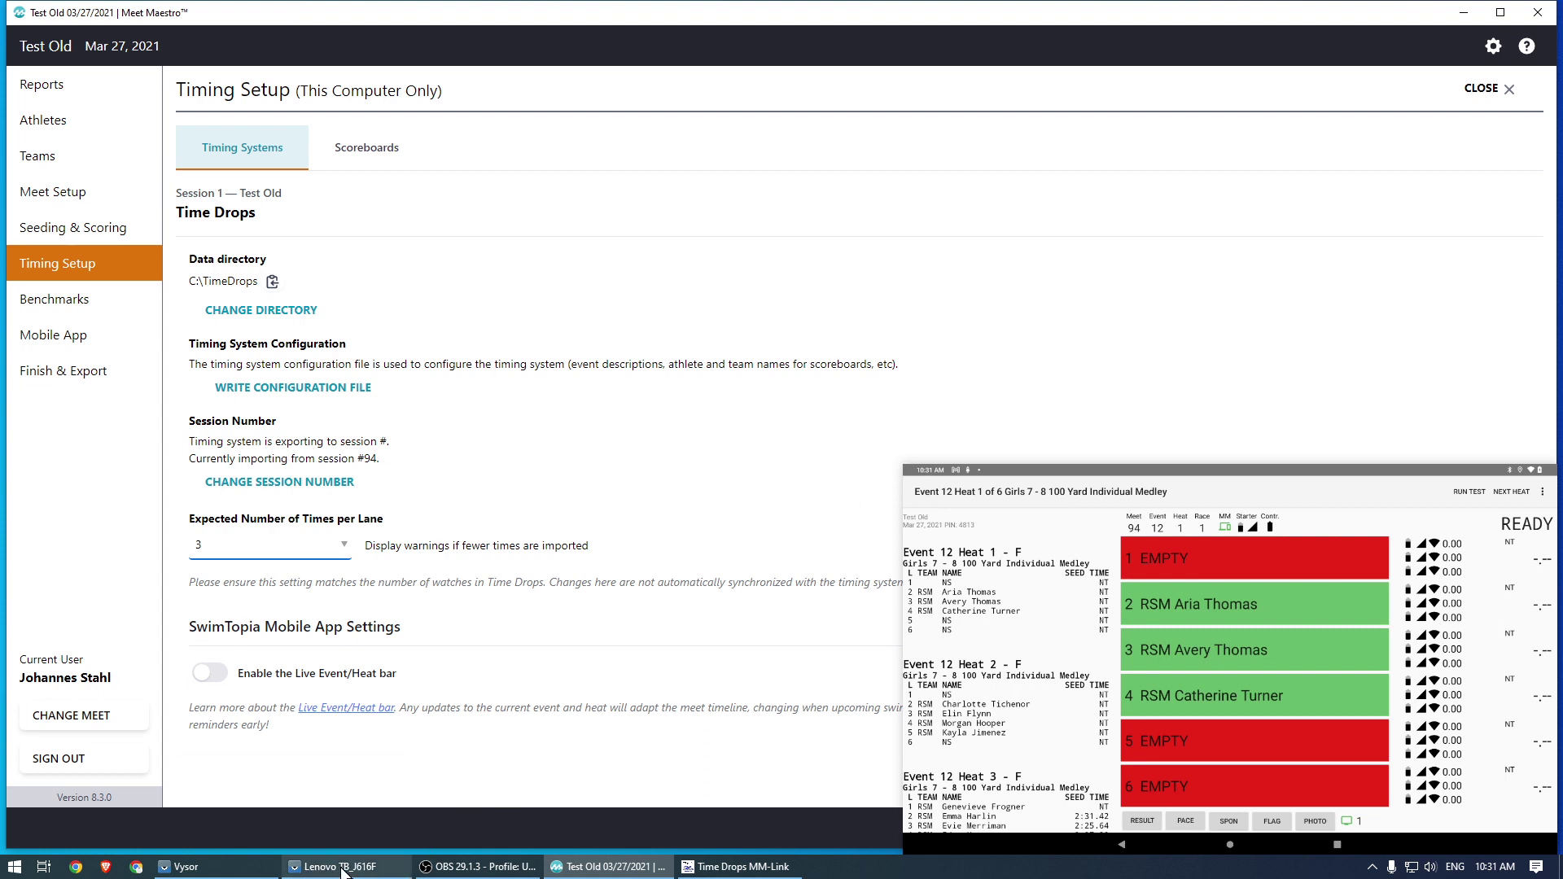
mouse_move(343, 870)
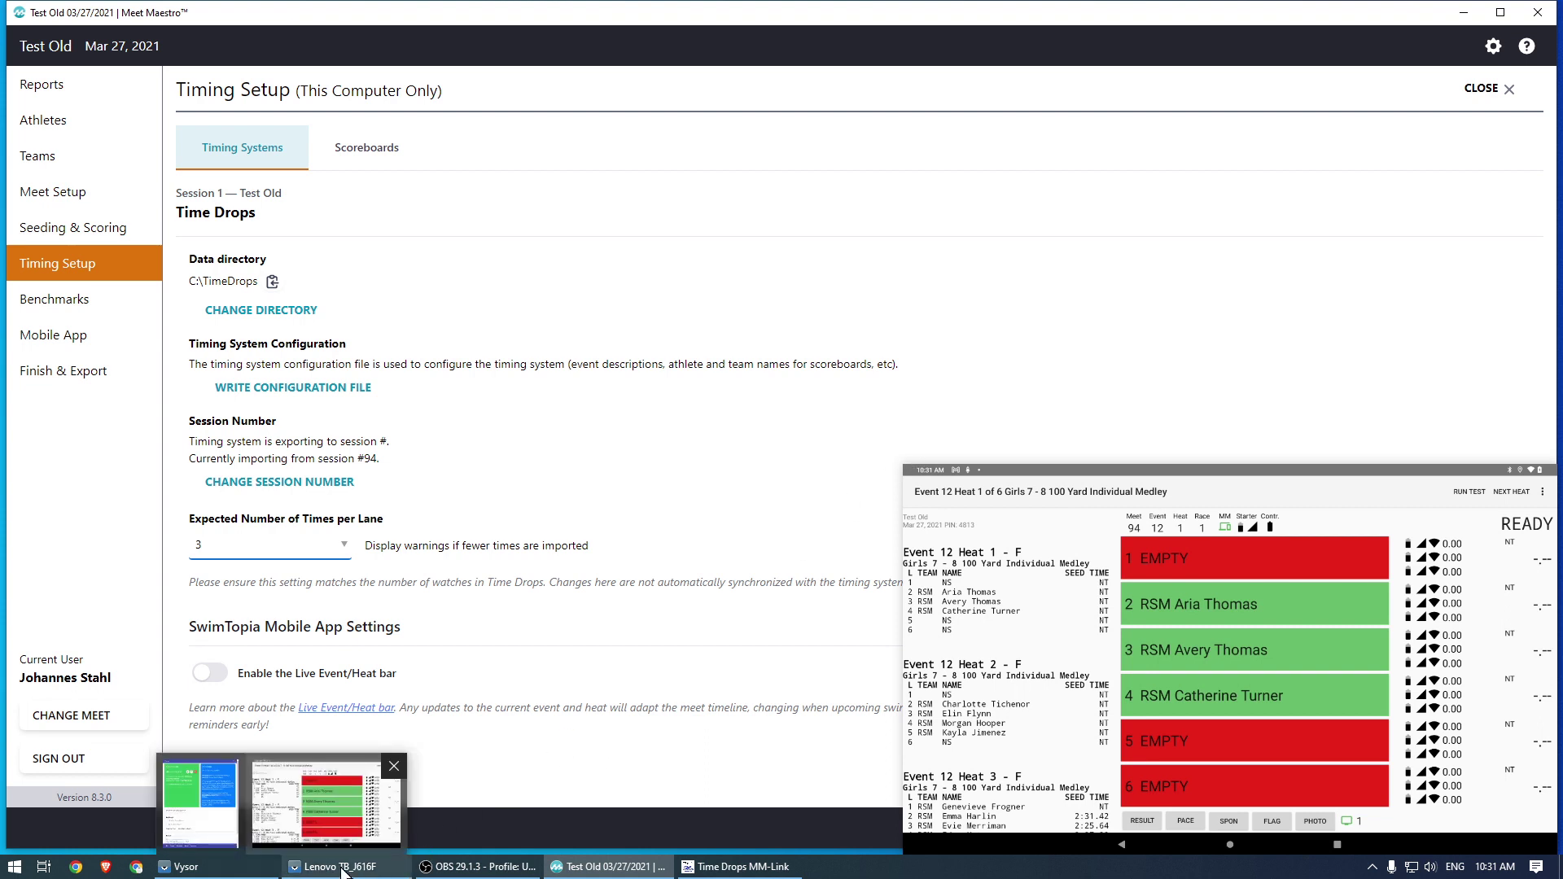
click(343, 870)
click(343, 869)
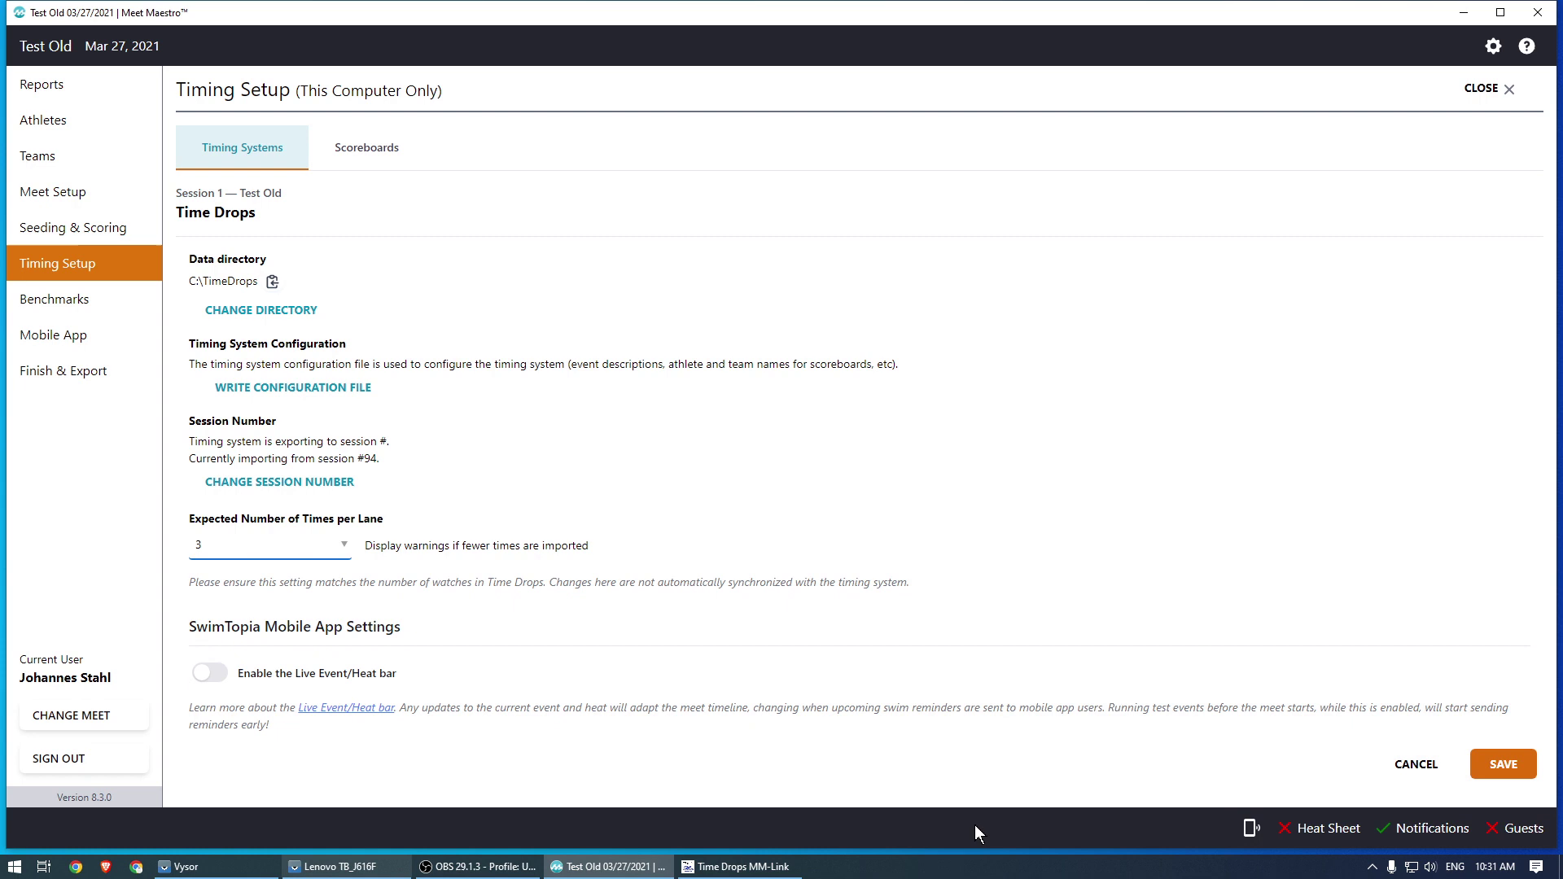
click(1508, 766)
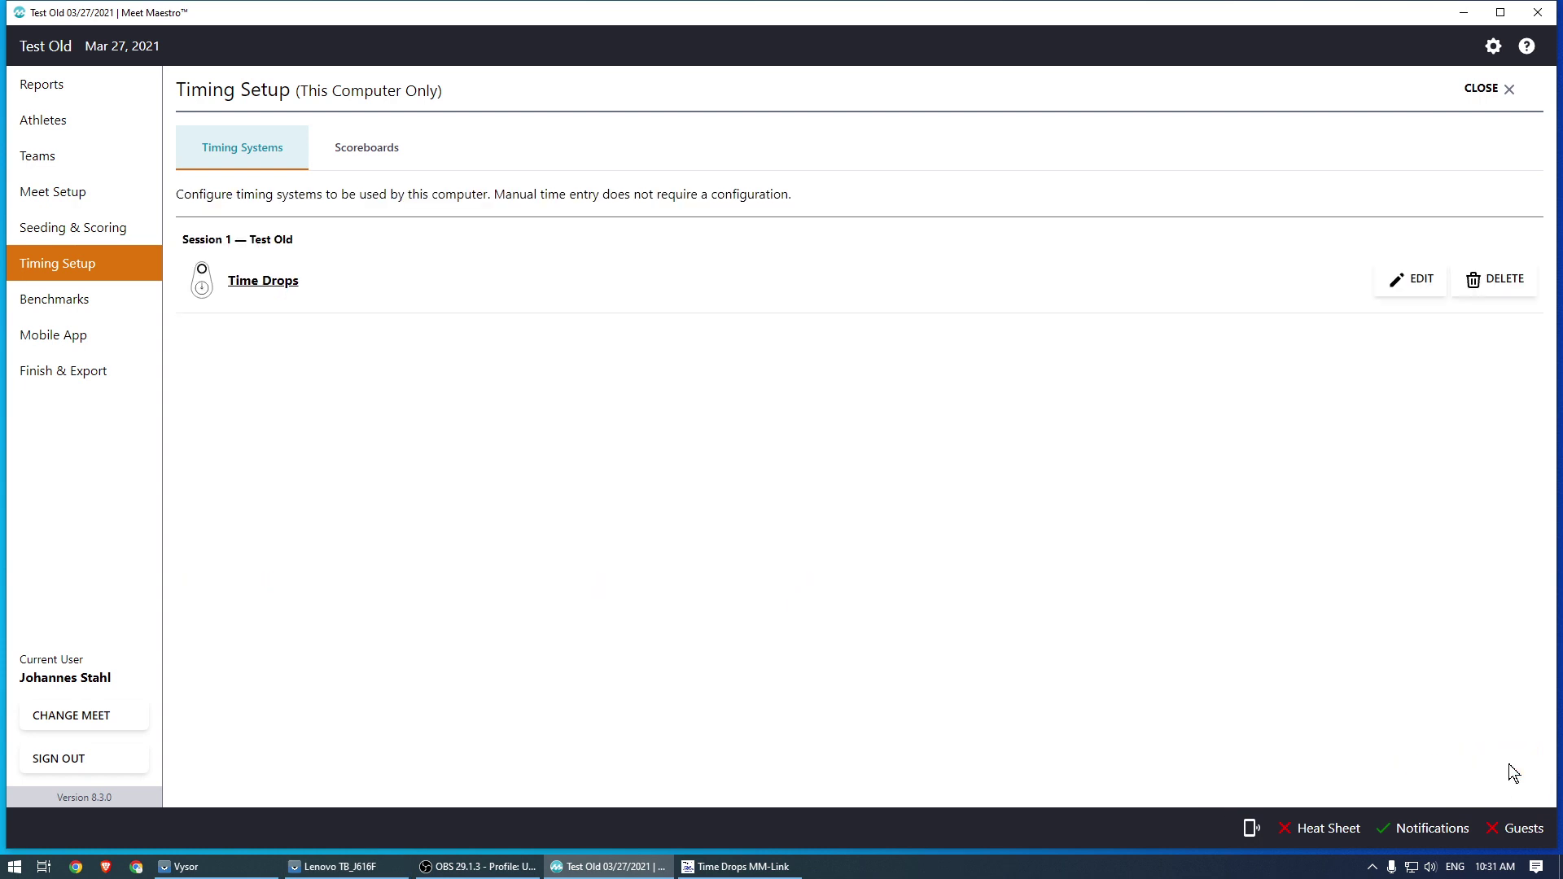
Step: Close Timing Setup and bring up the Lenovo TB_J616F tablet mirror alongside Event 12 Heat 1
click(1498, 96)
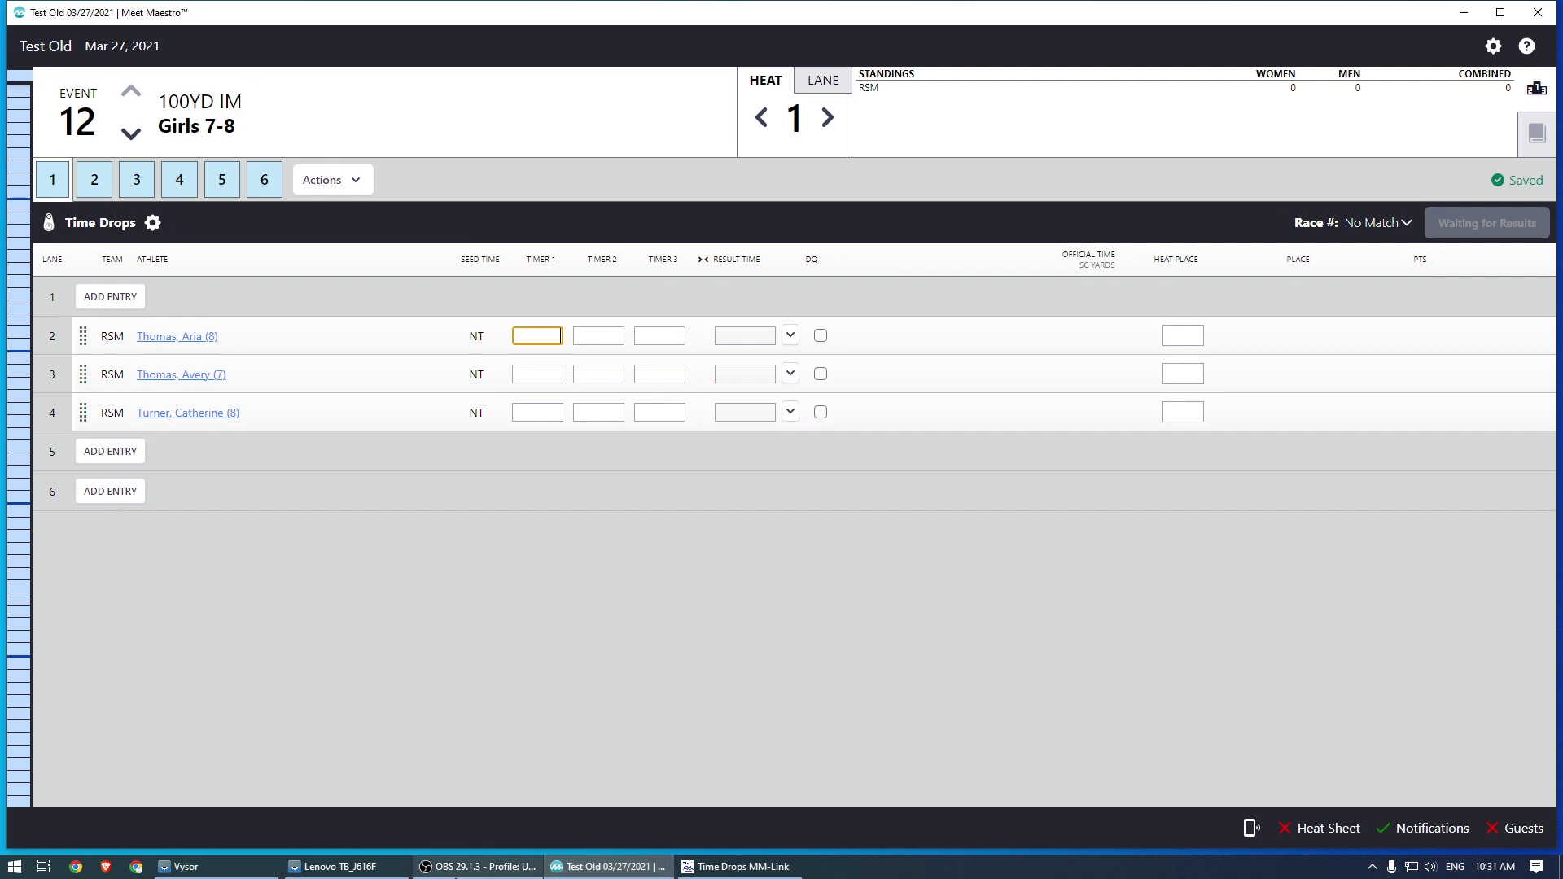
mouse_move(356, 869)
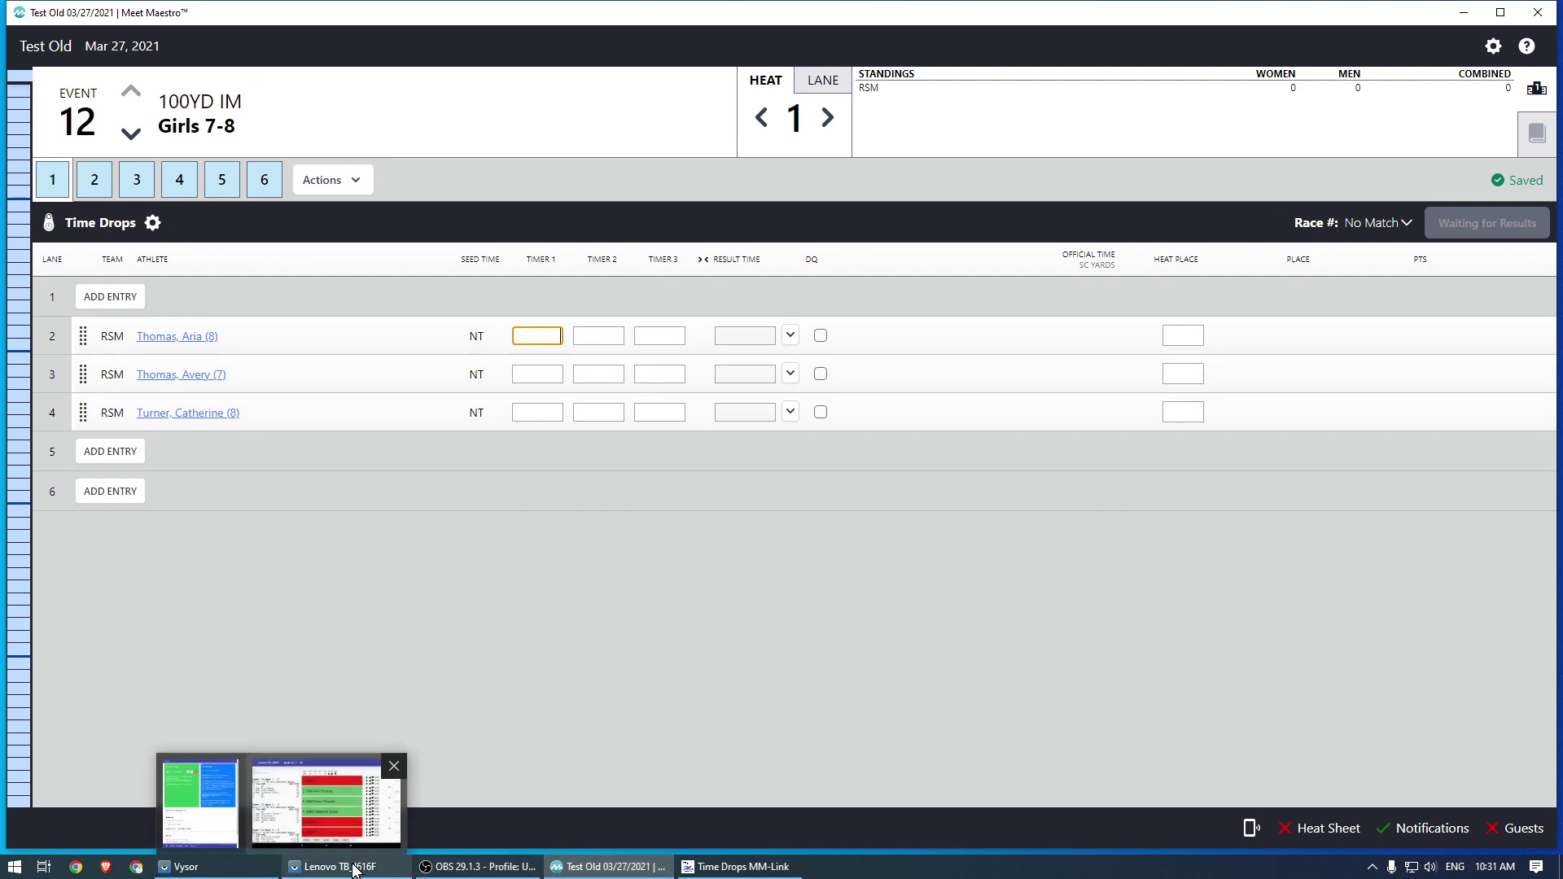
click(371, 871)
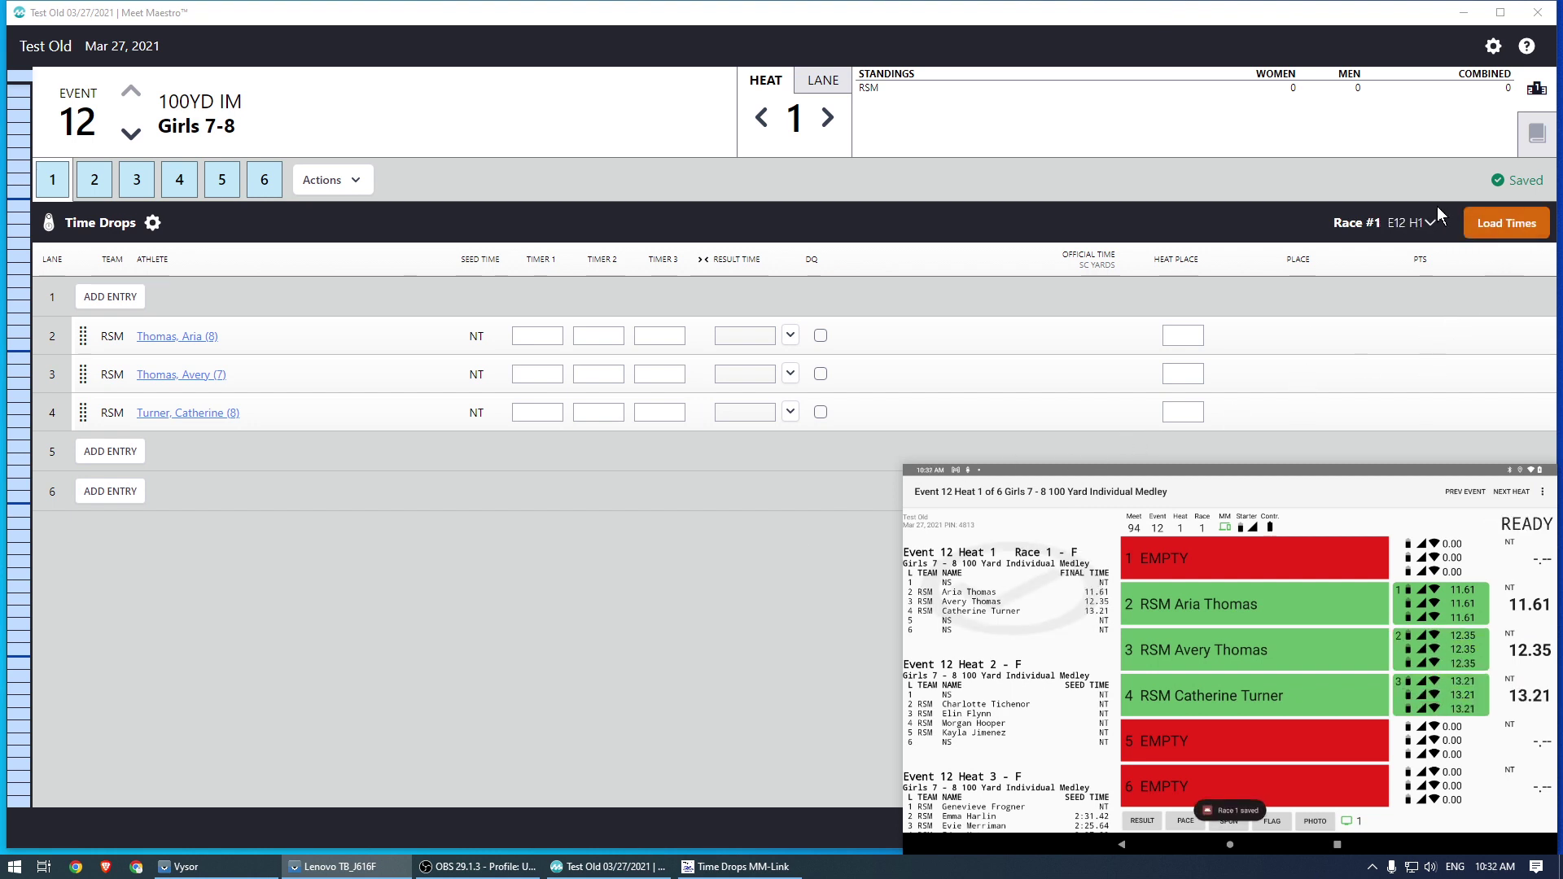
Step: Load the Time Drops times for Event 12 heats 1 and 2, including 20.03 for lane 6, then go to heat 3
click(1500, 225)
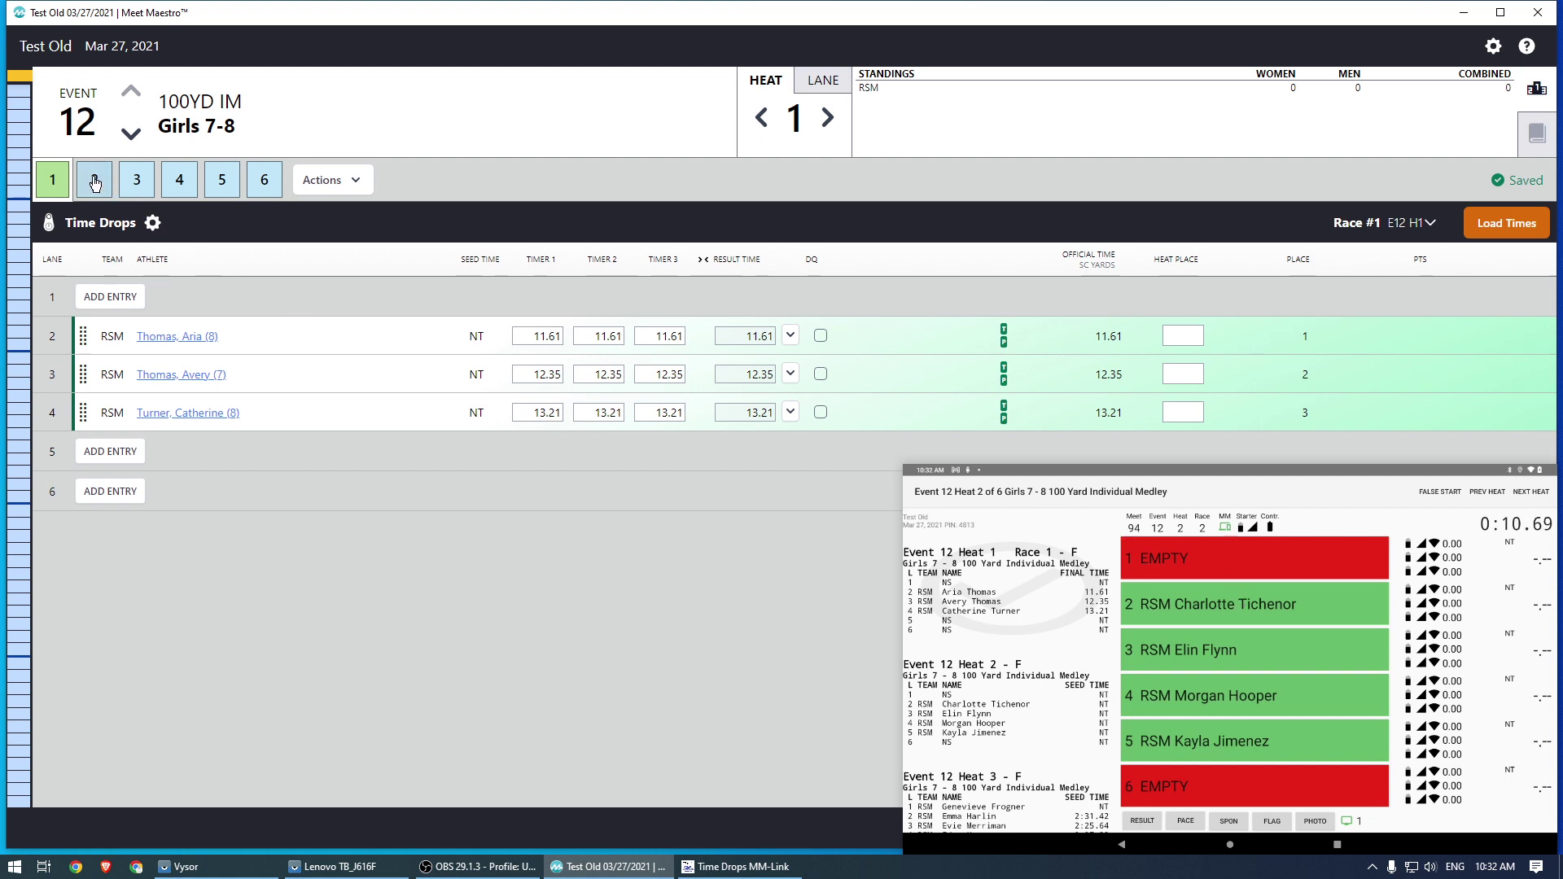
click(95, 182)
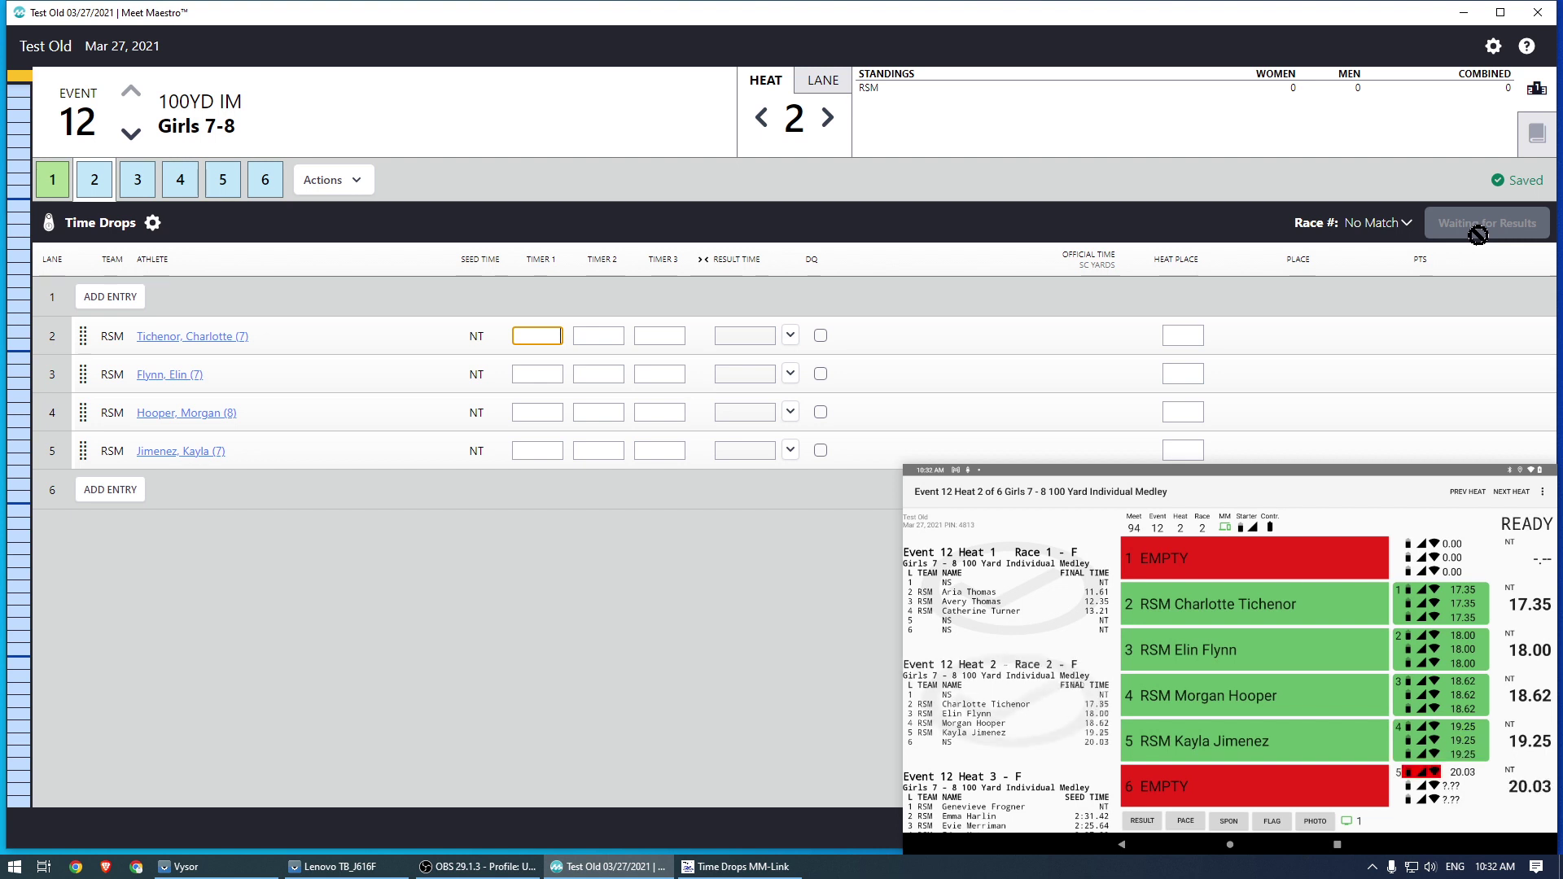
click(1507, 220)
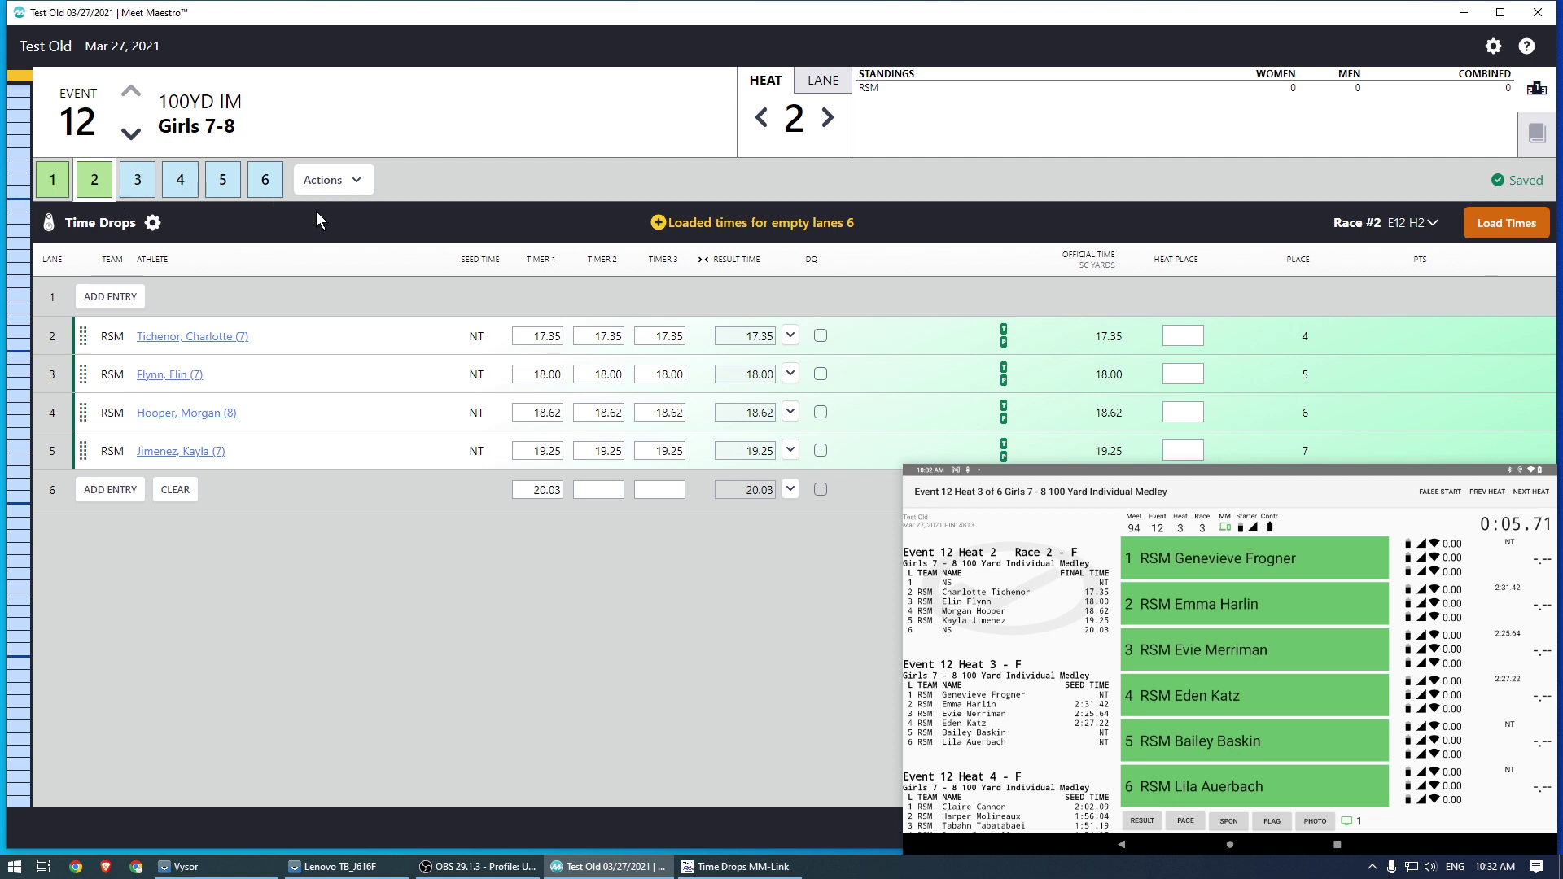
click(138, 185)
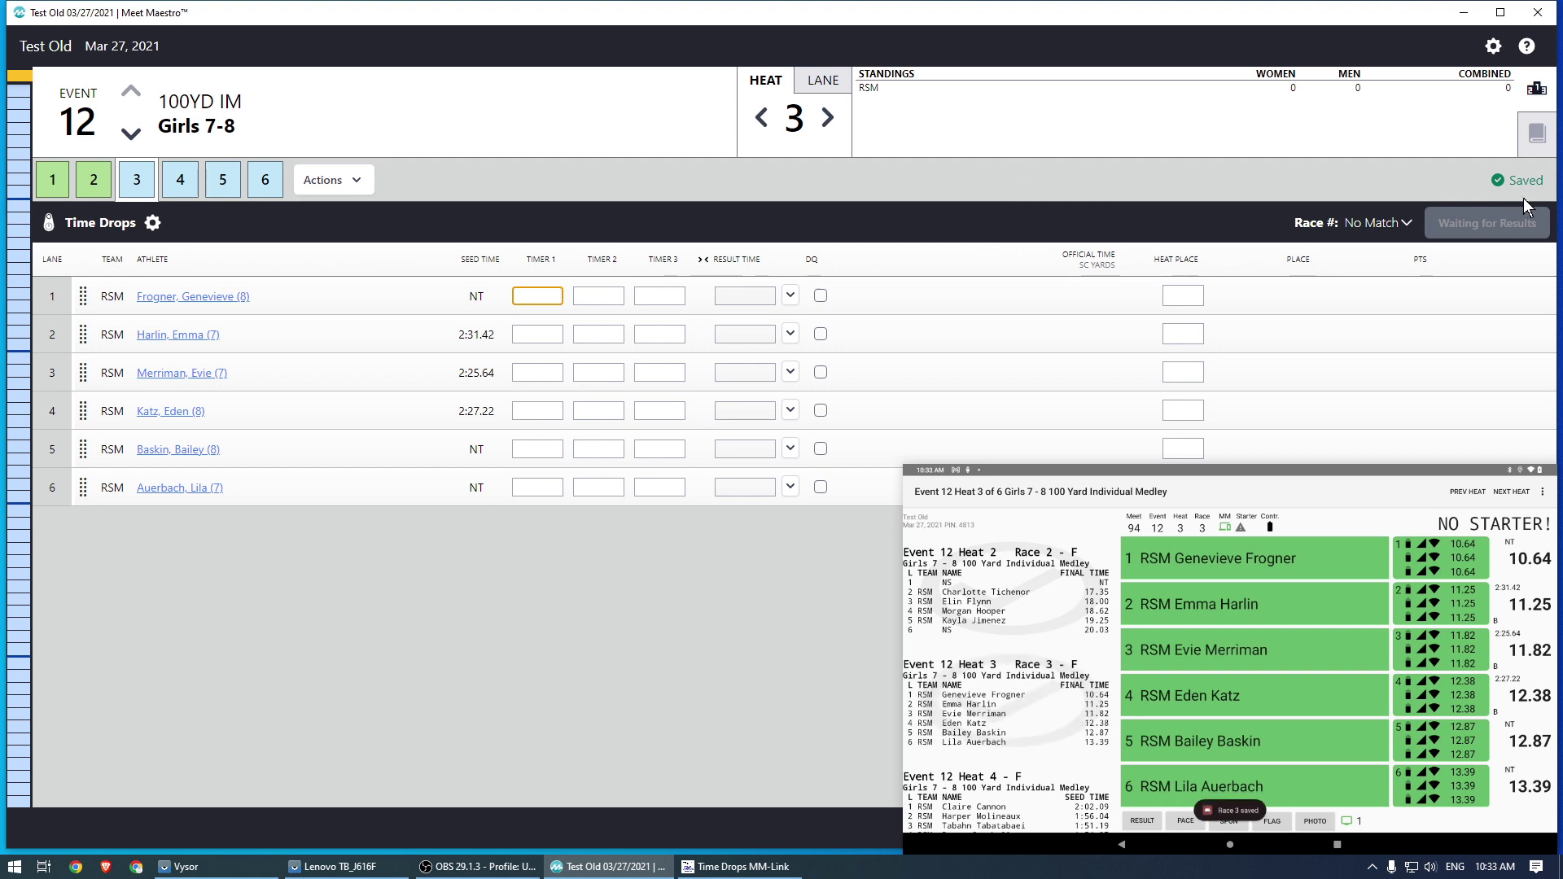
Step: Load heat 3's Race #3 times (10.64–13.39) and advance to heat 4
click(1482, 224)
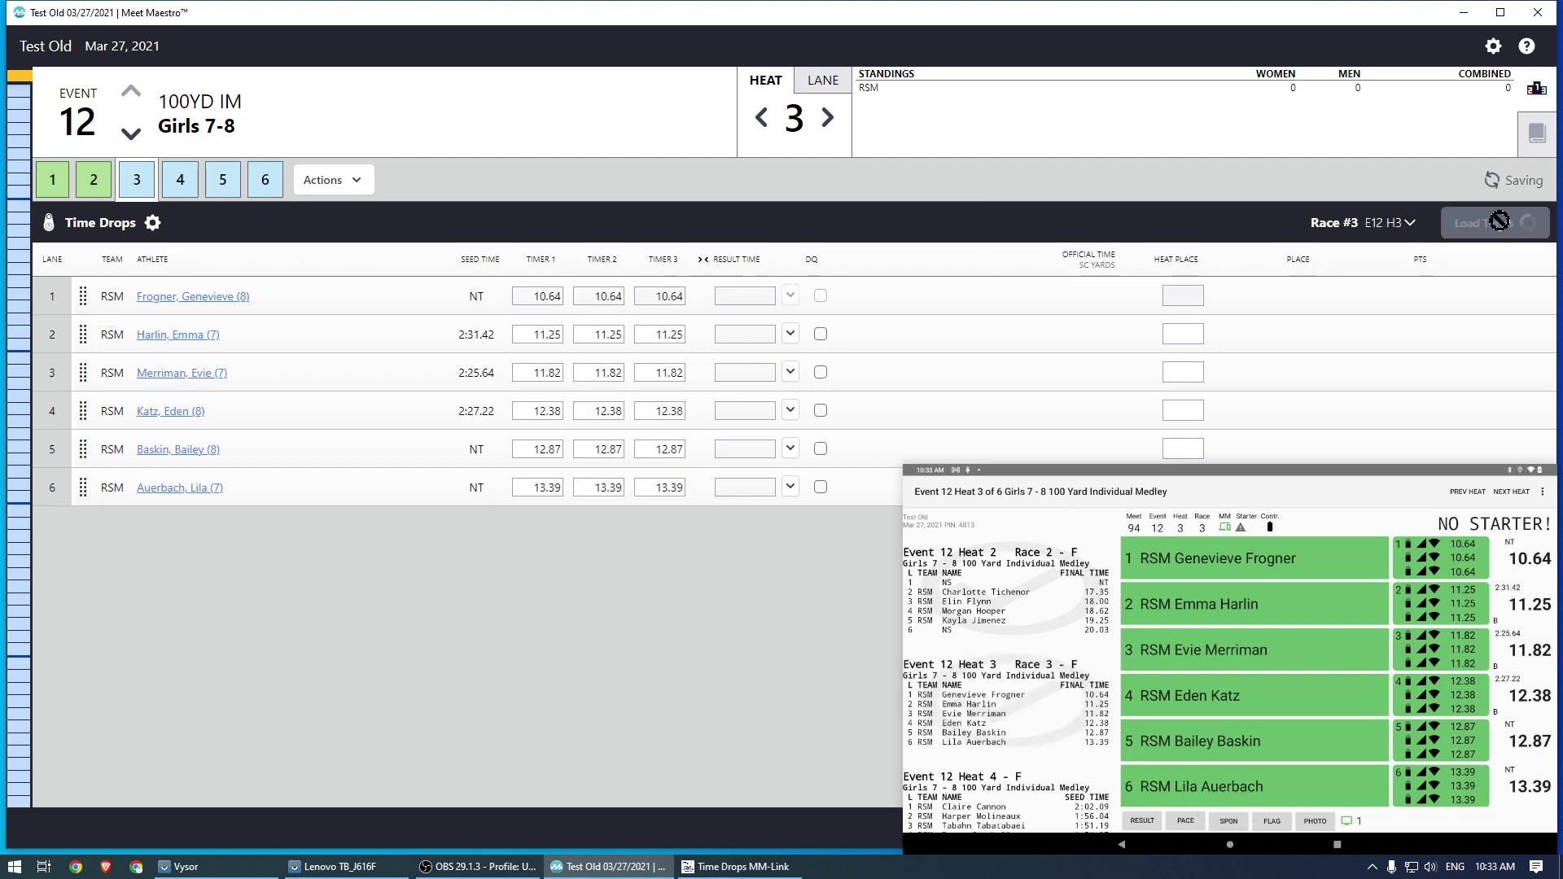
click(184, 182)
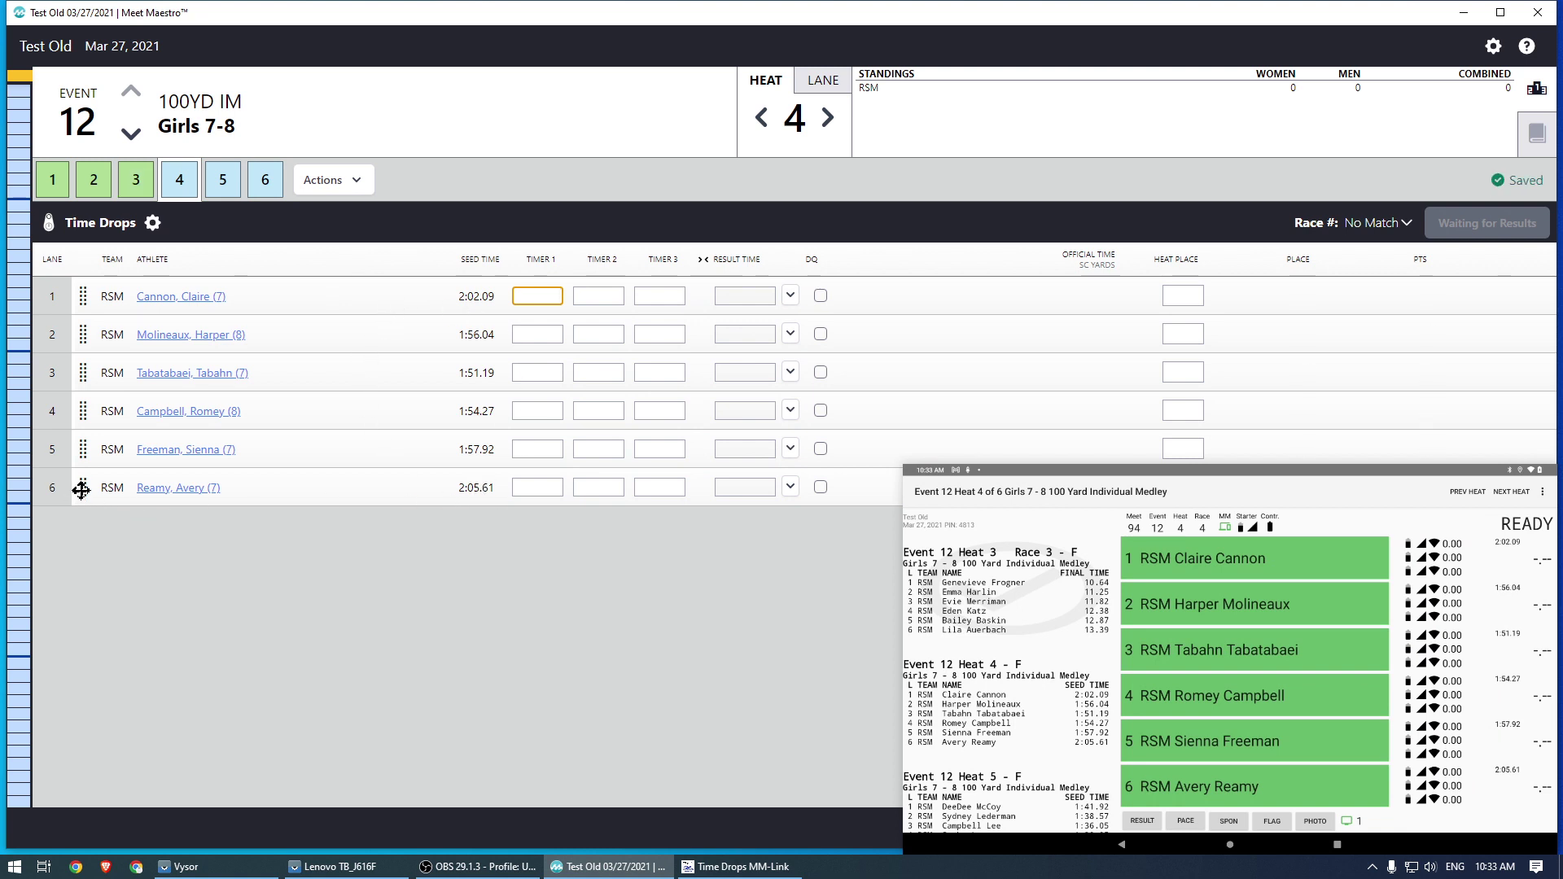
Step: Move one heat 4 swimmer up into lane 4, then rewrite and save the Time Drops configuration file
drag(86, 487, 96, 454)
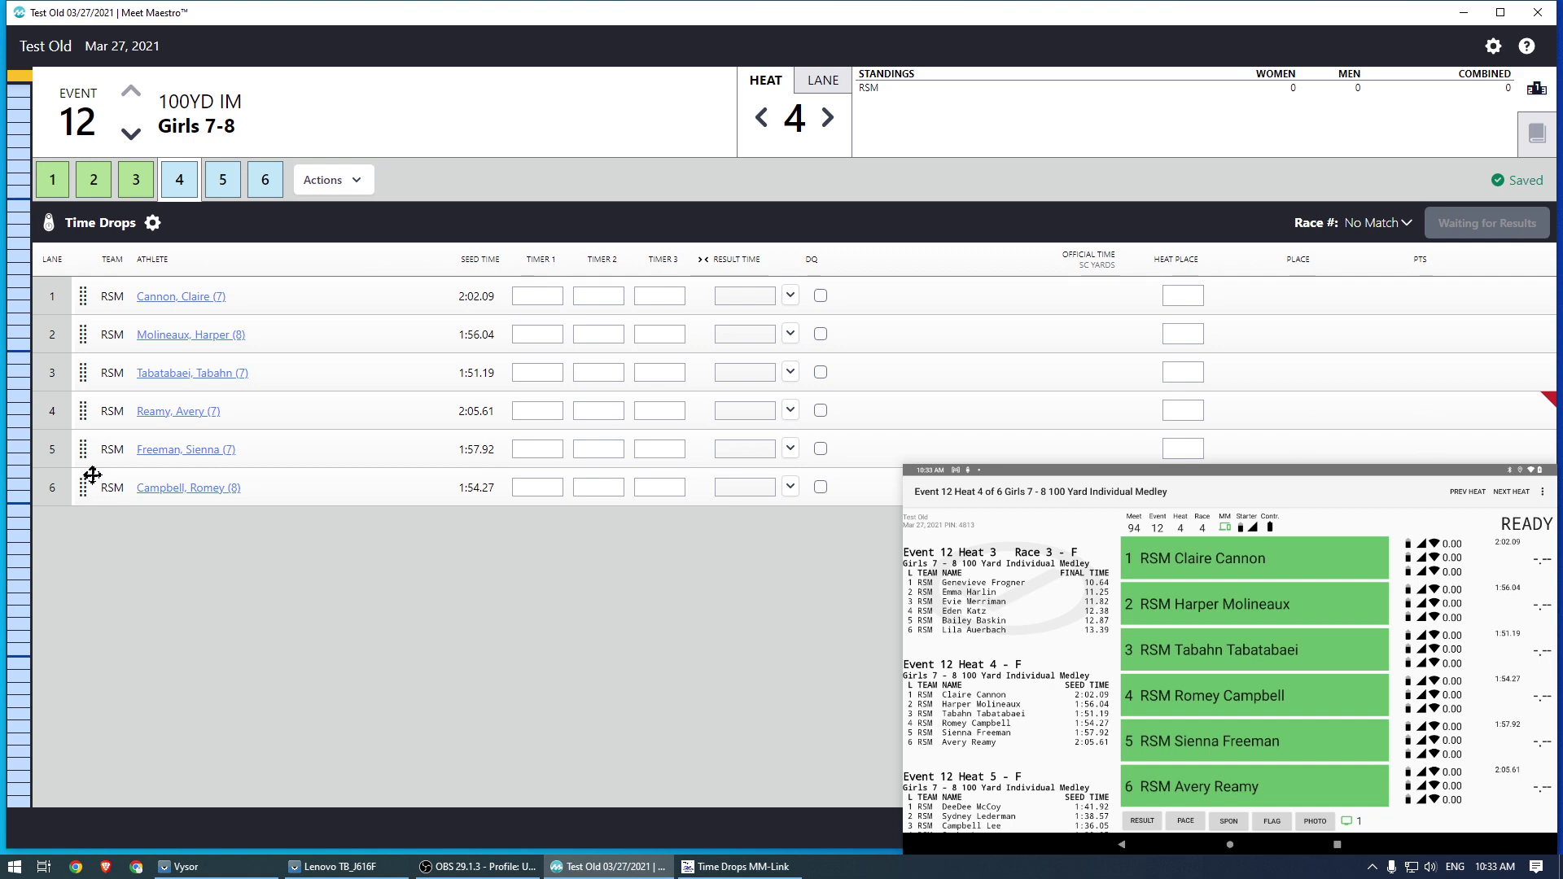
click(153, 224)
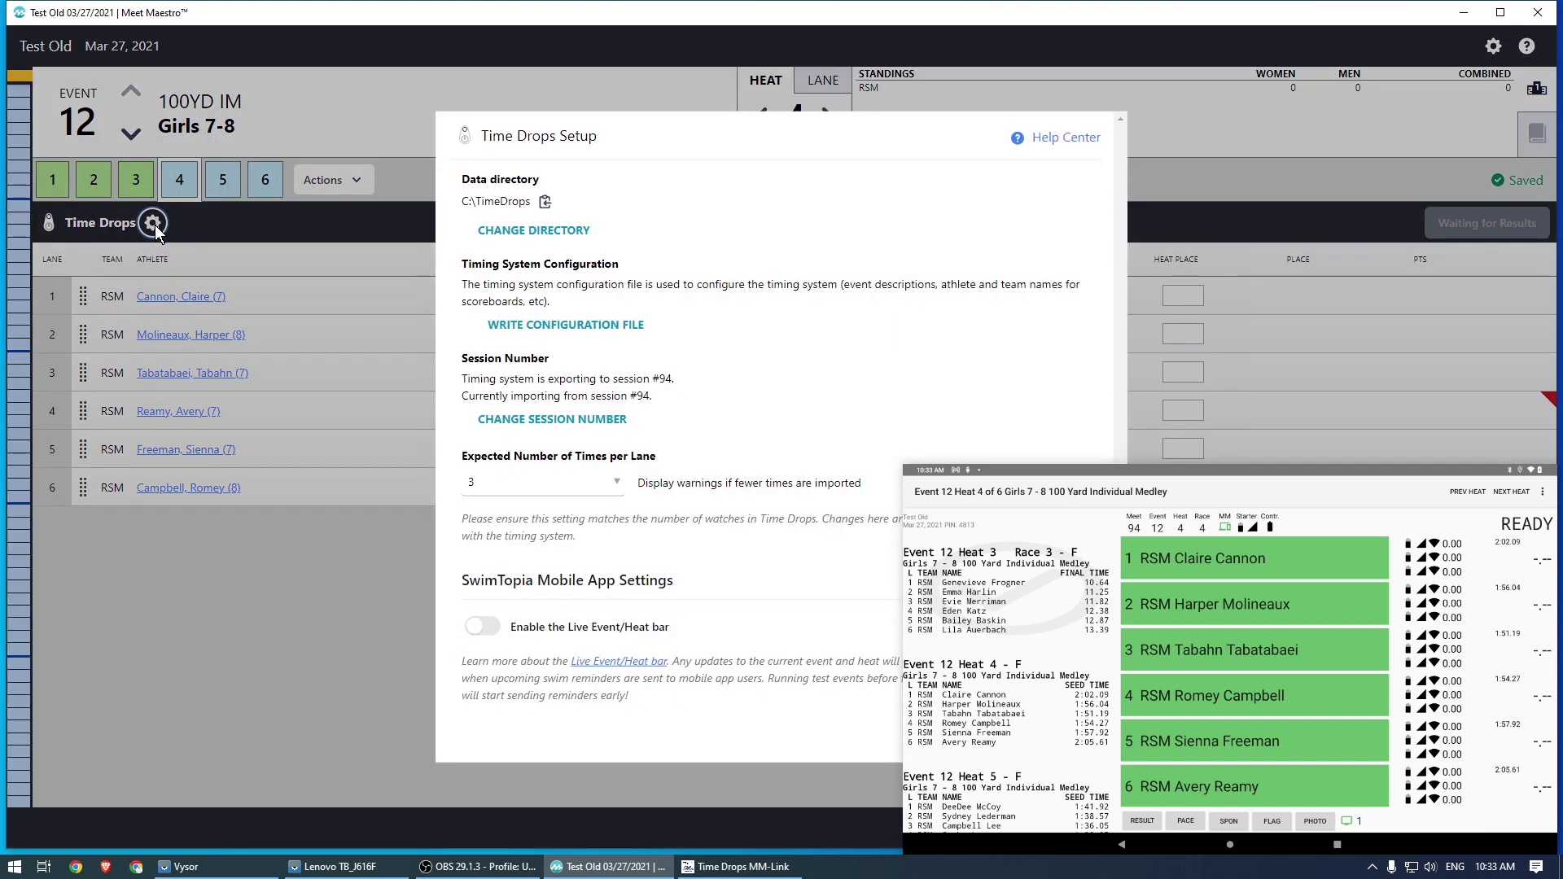
click(570, 326)
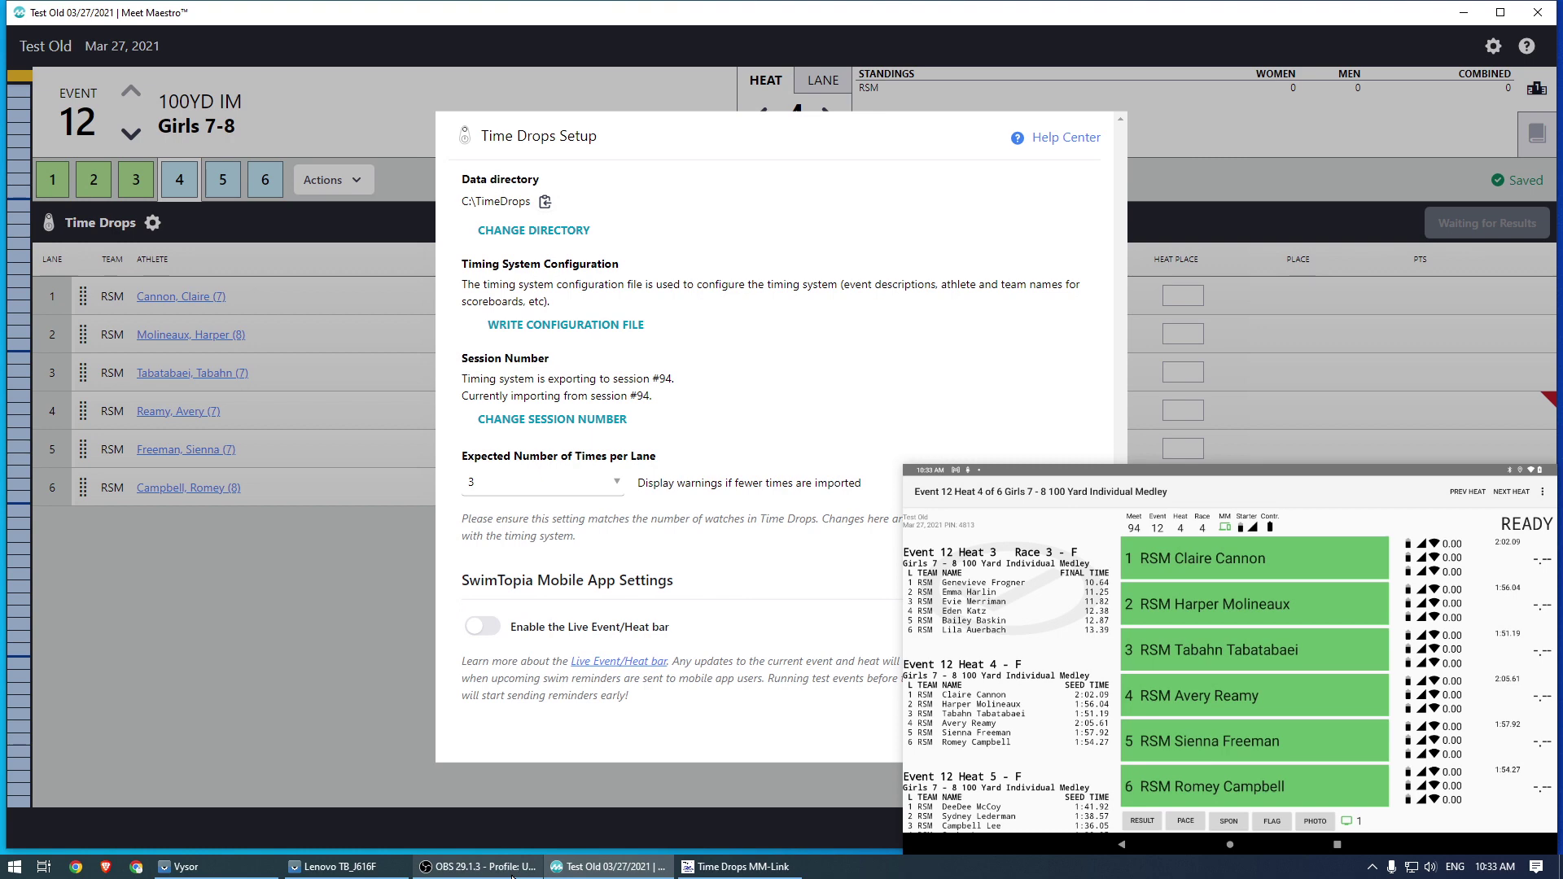
click(391, 868)
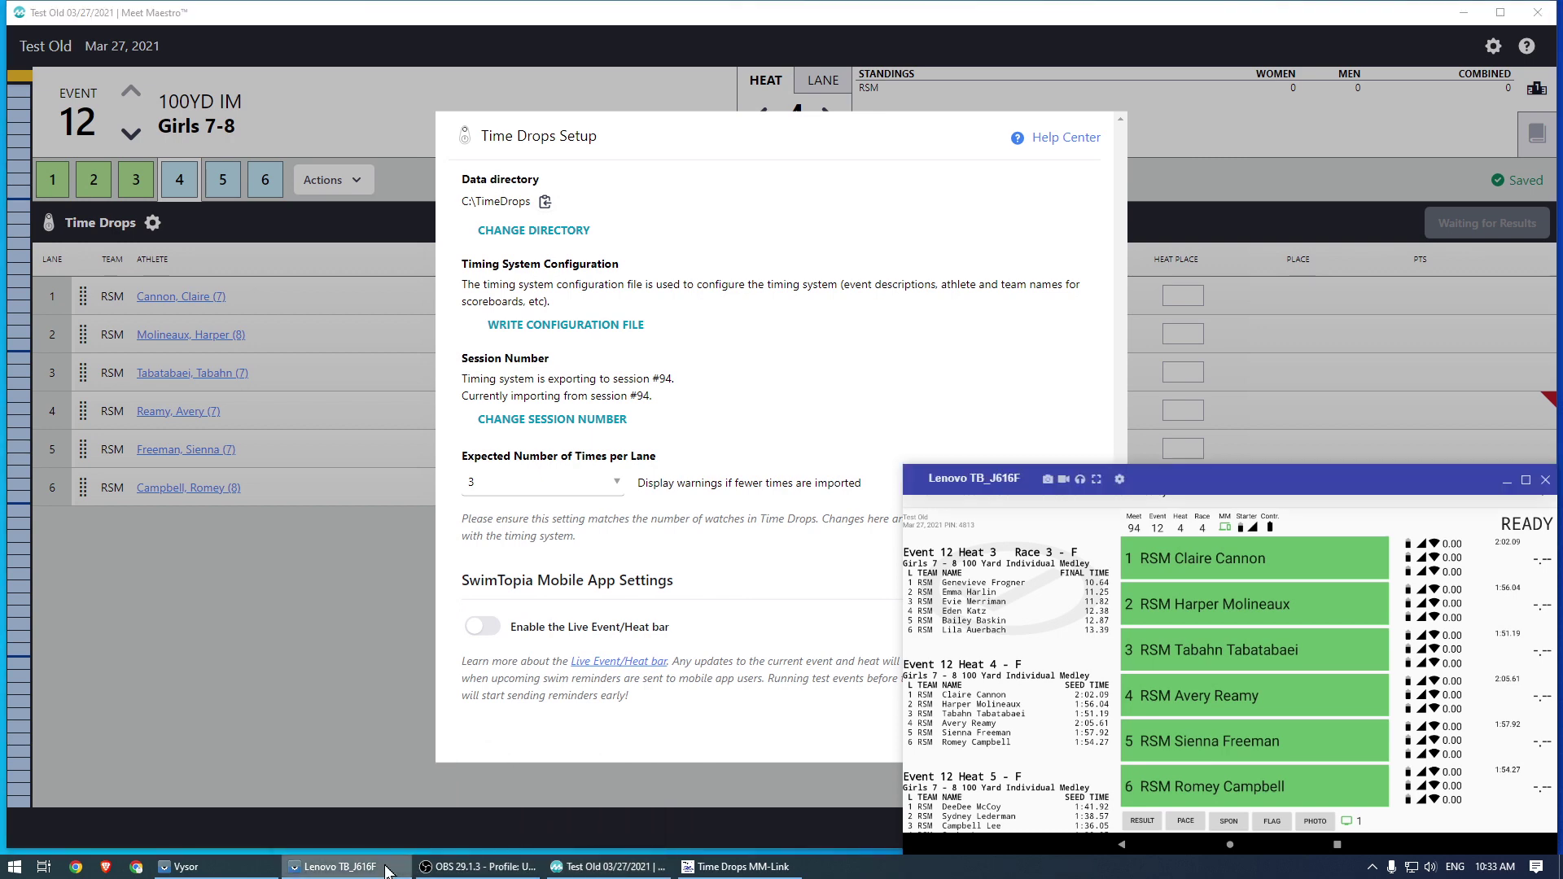
click(397, 869)
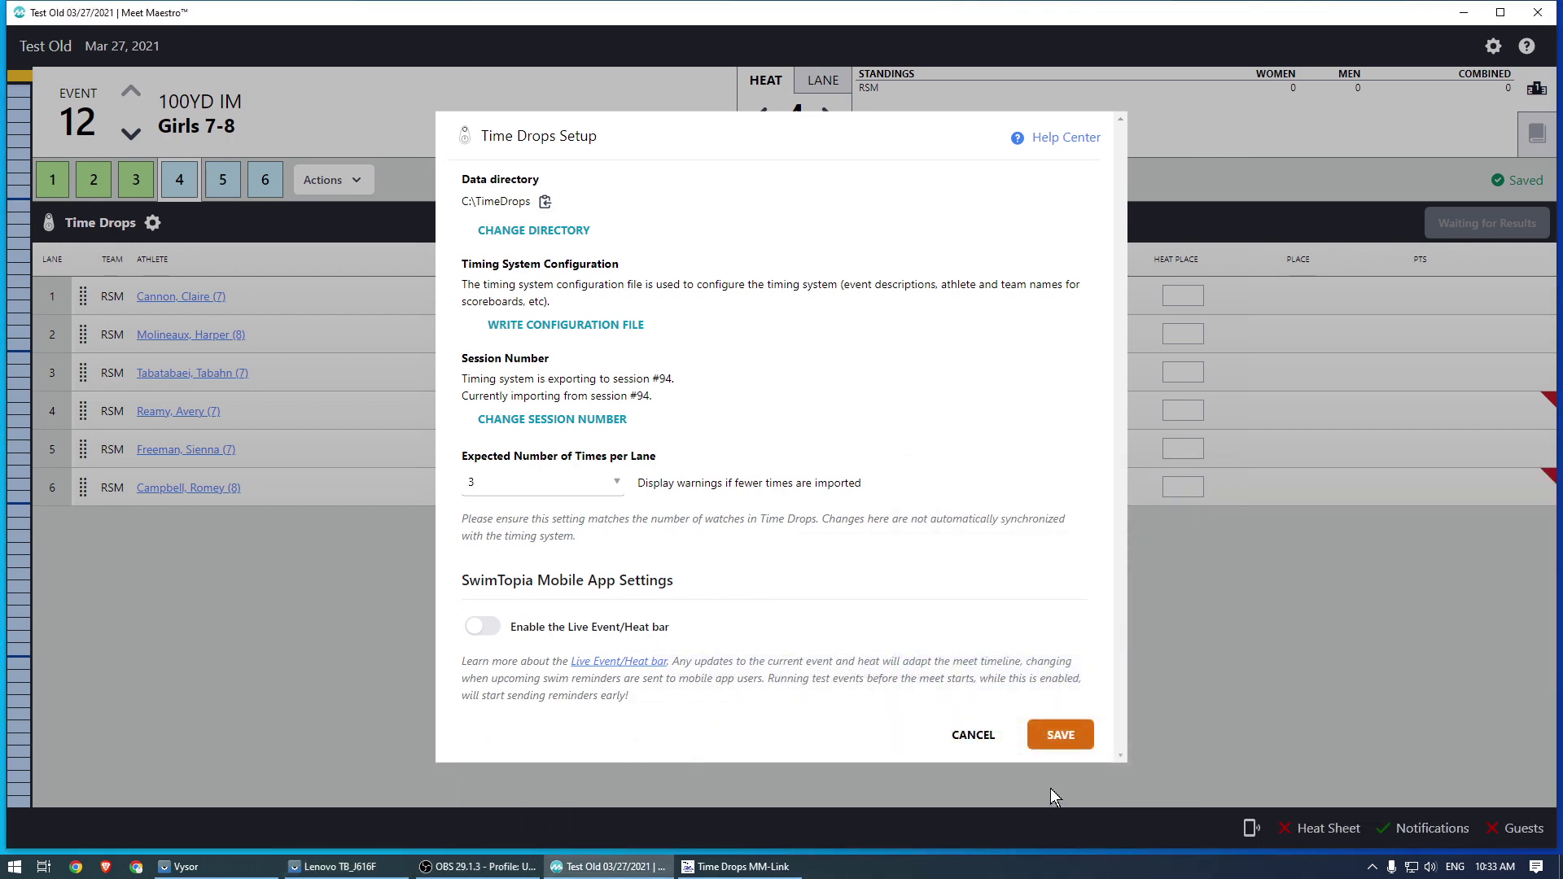
click(1059, 735)
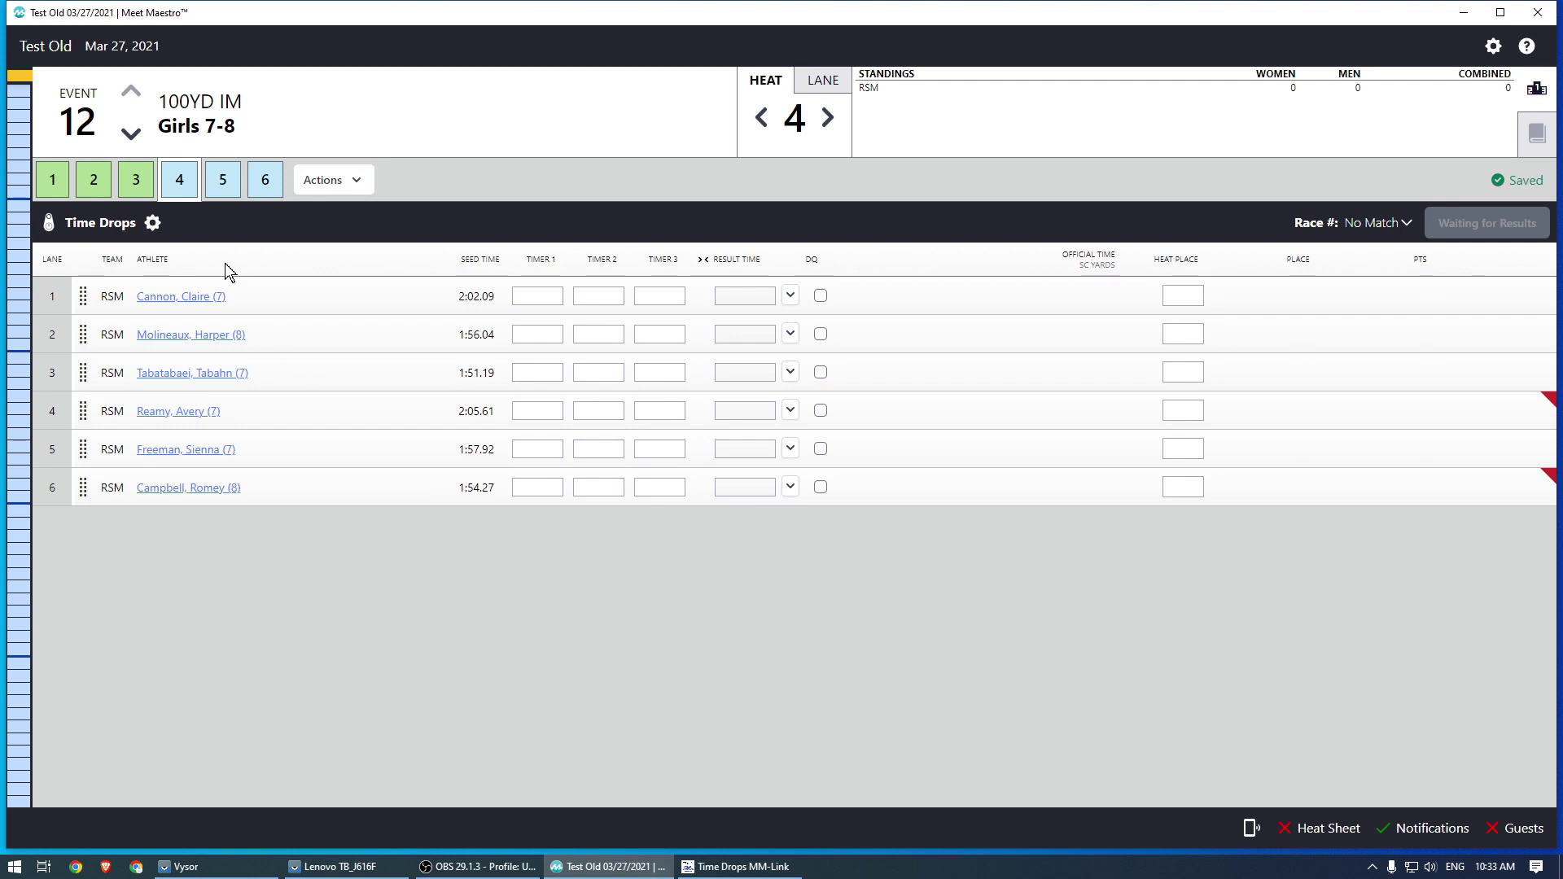
Step: Return to heat 3, keep Race #3 as its match, and reopen Time Drops Setup showing session #94
mouse_move(266, 315)
click(138, 183)
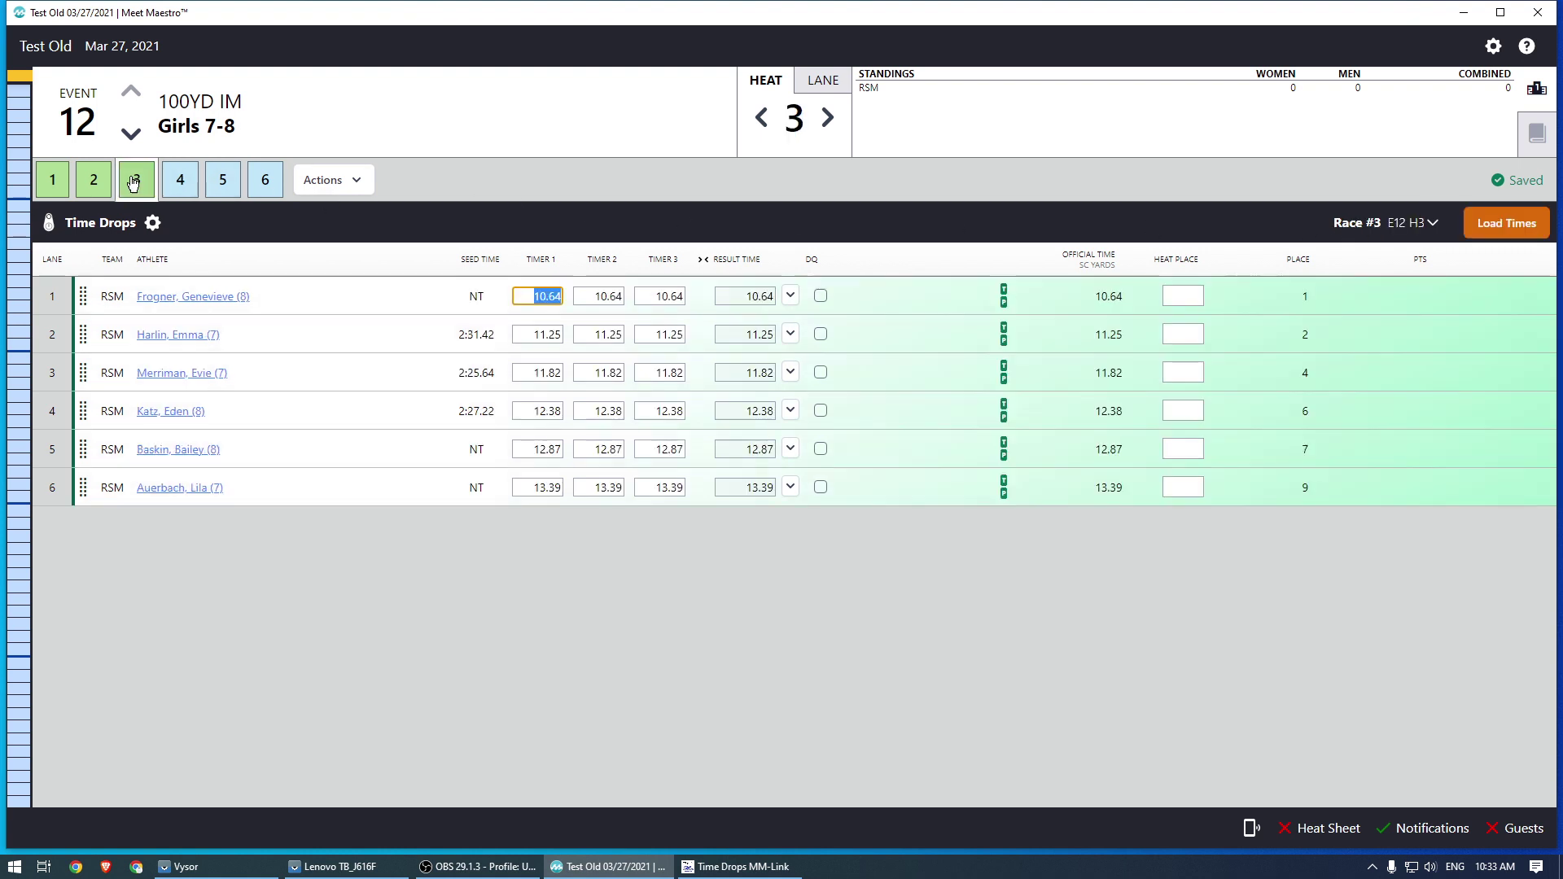
click(1433, 225)
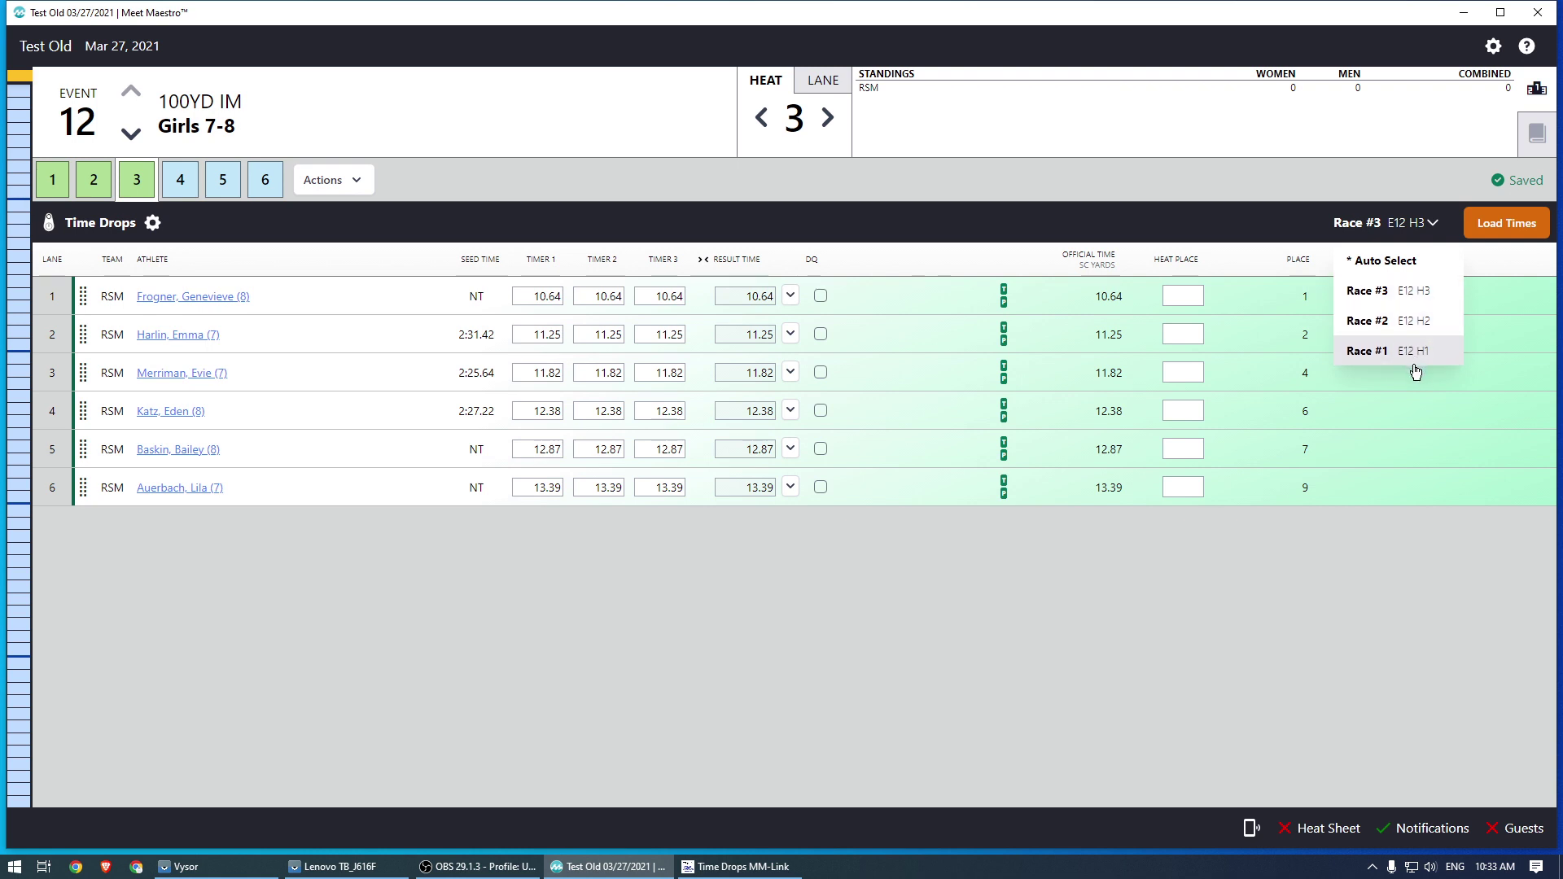
click(1344, 174)
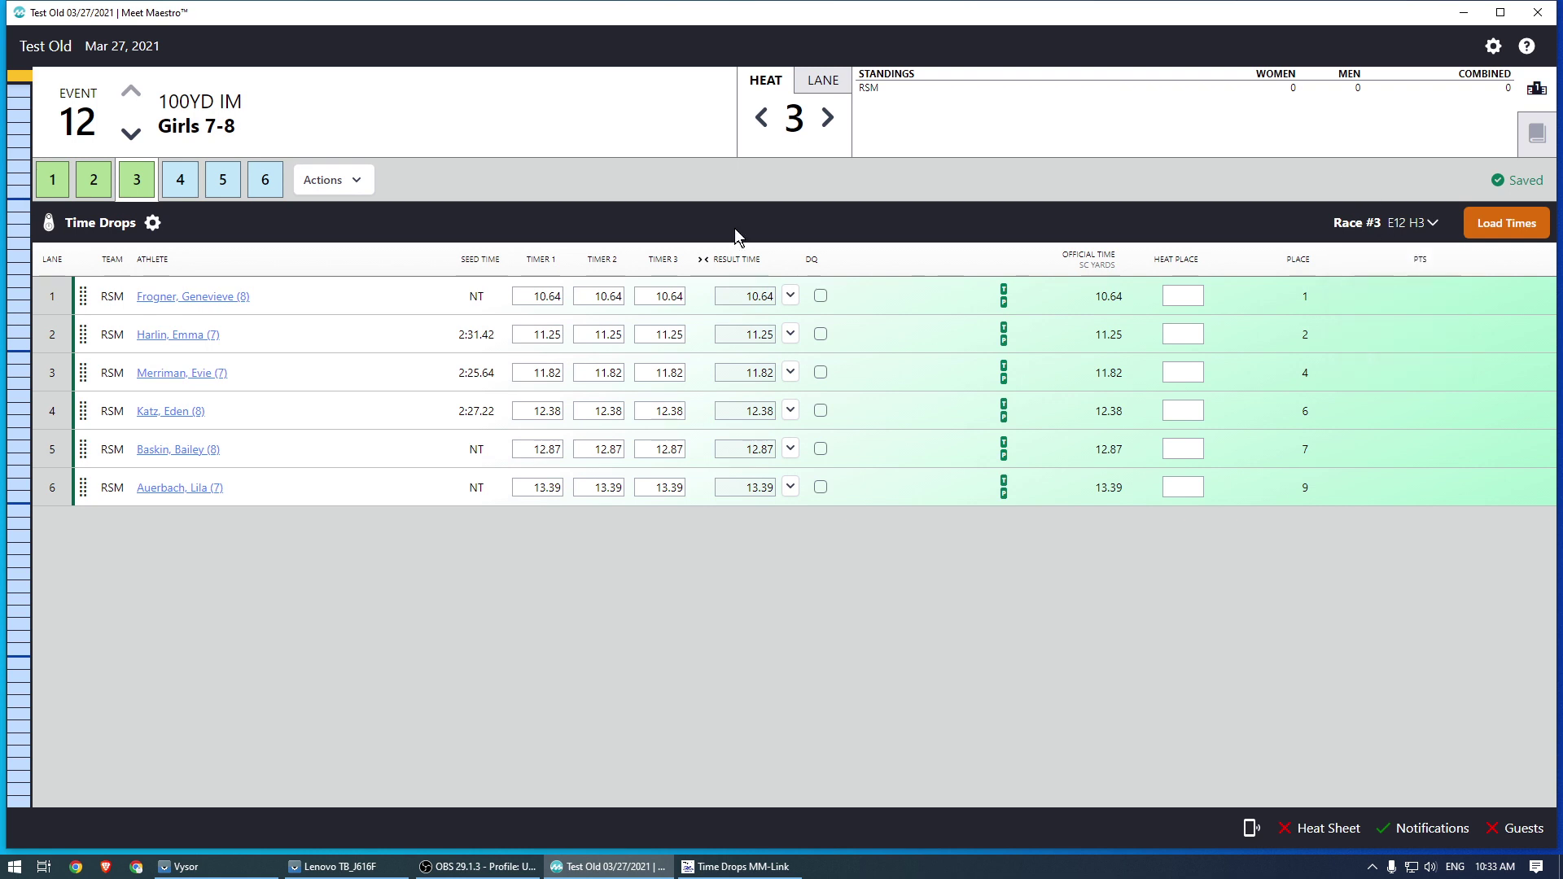
click(153, 223)
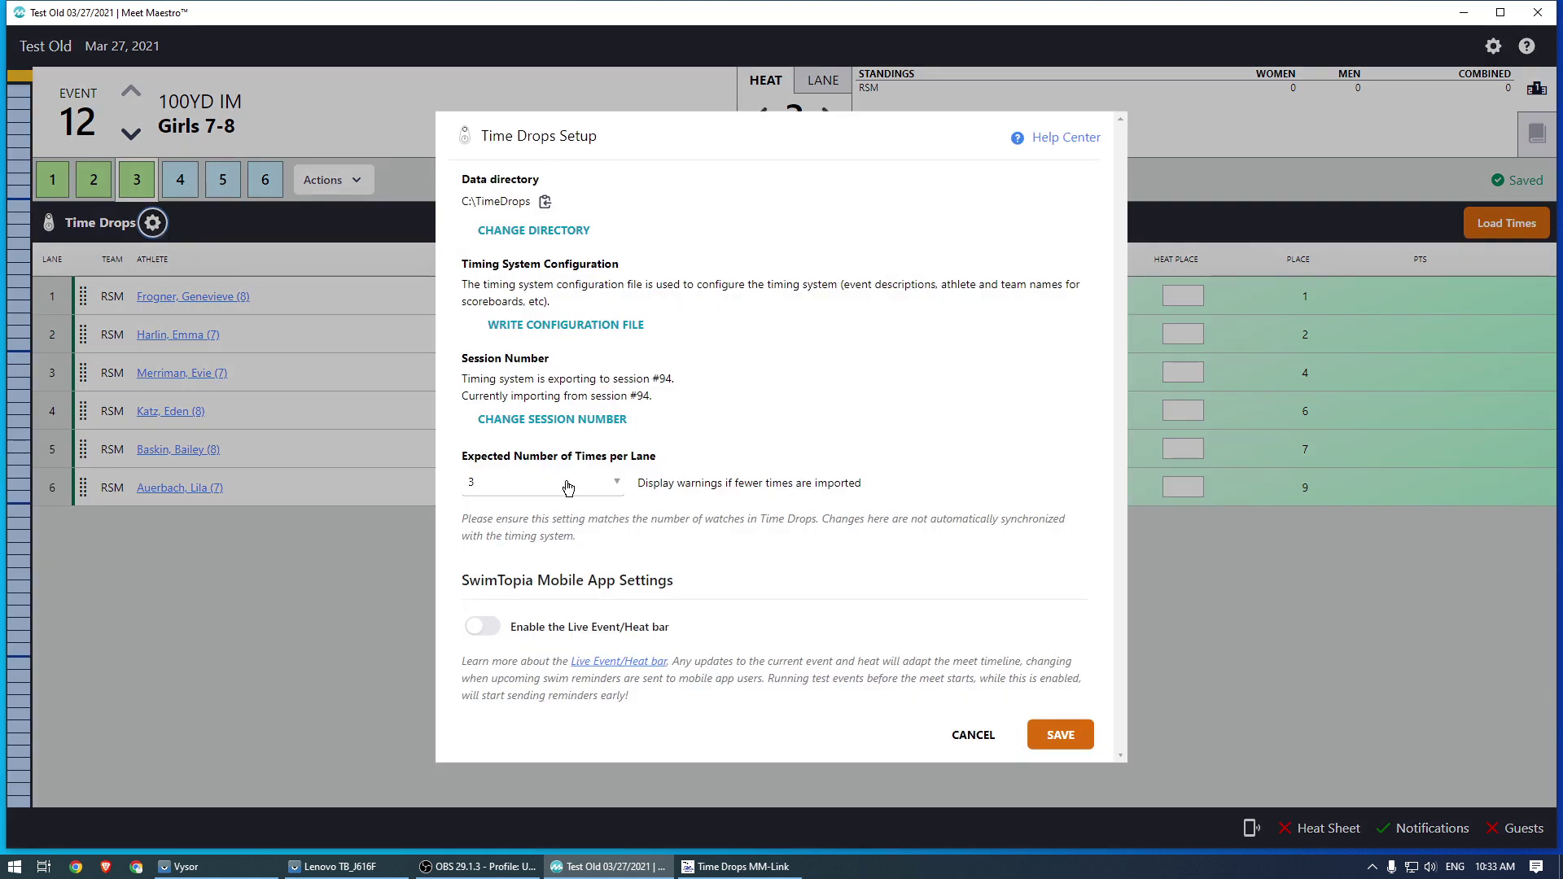